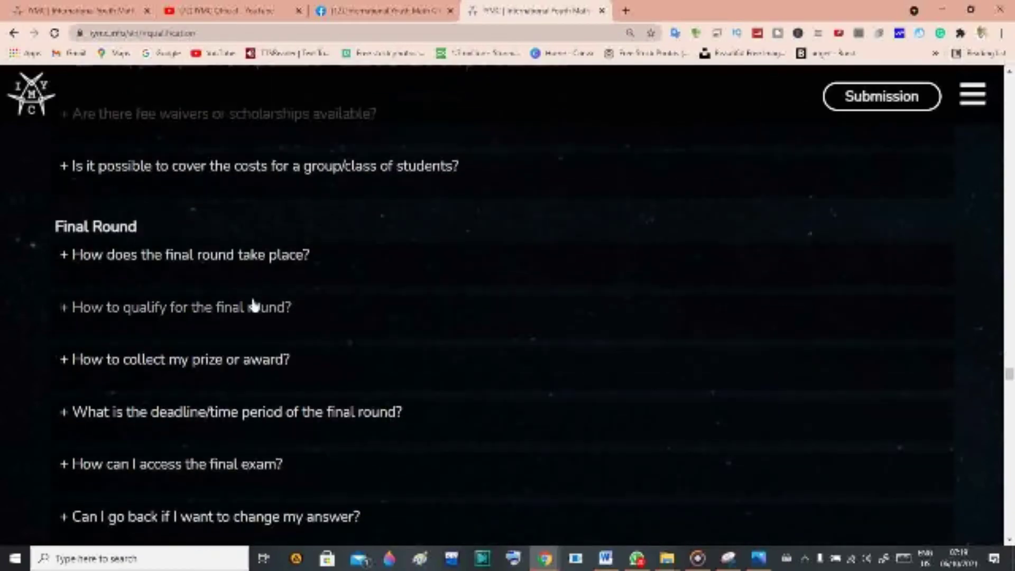
Scroll back to the top of the IYMC page and bring the Word document forward.
scroll(252, 304, "up", 20)
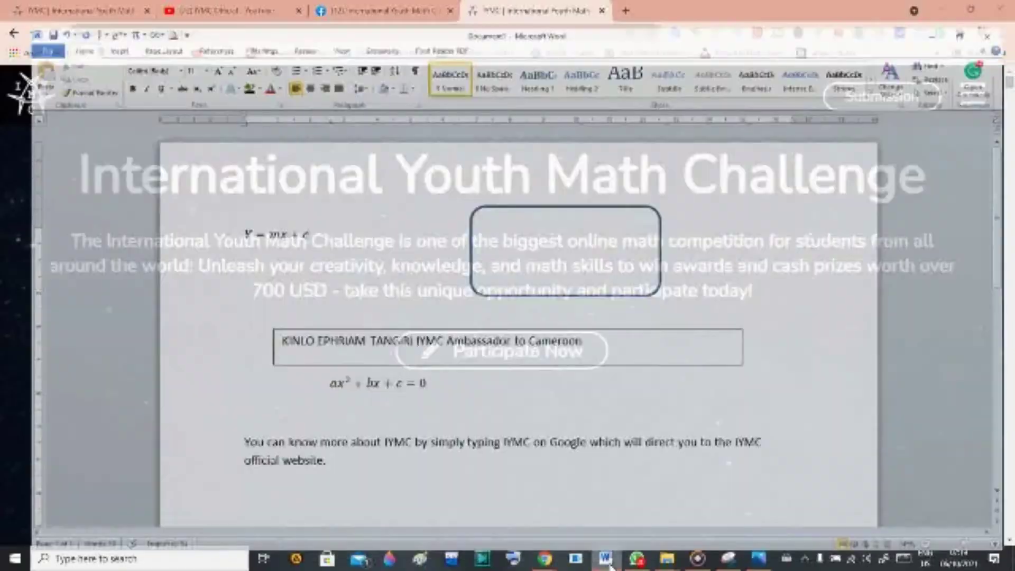
left_click(606, 558)
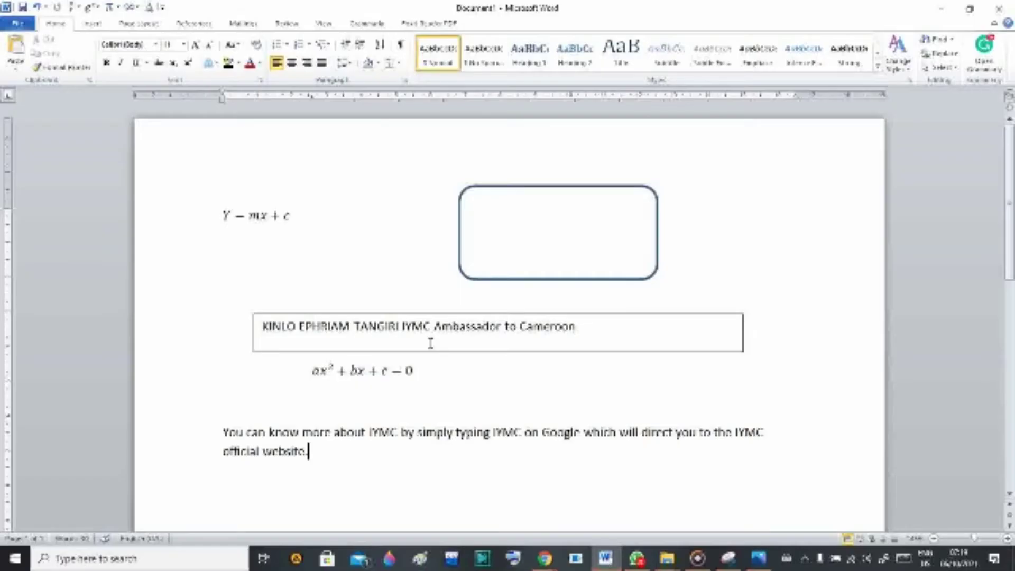
Nudge the rounded rectangle slightly to the left.
left_click(476, 255)
left_click_drag(459, 250, 419, 246)
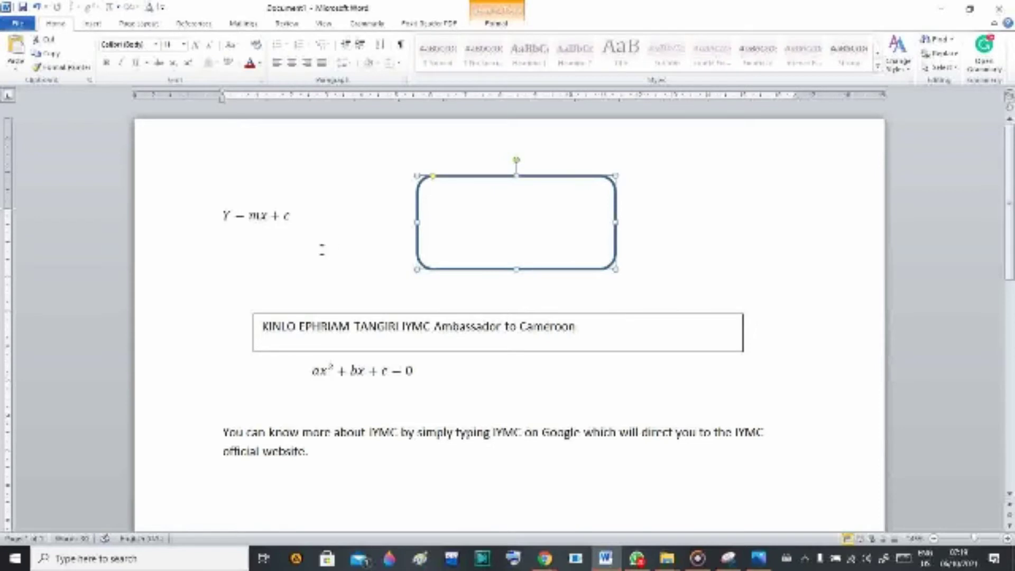
left_click(288, 216)
left_click(297, 233)
left_click(387, 226)
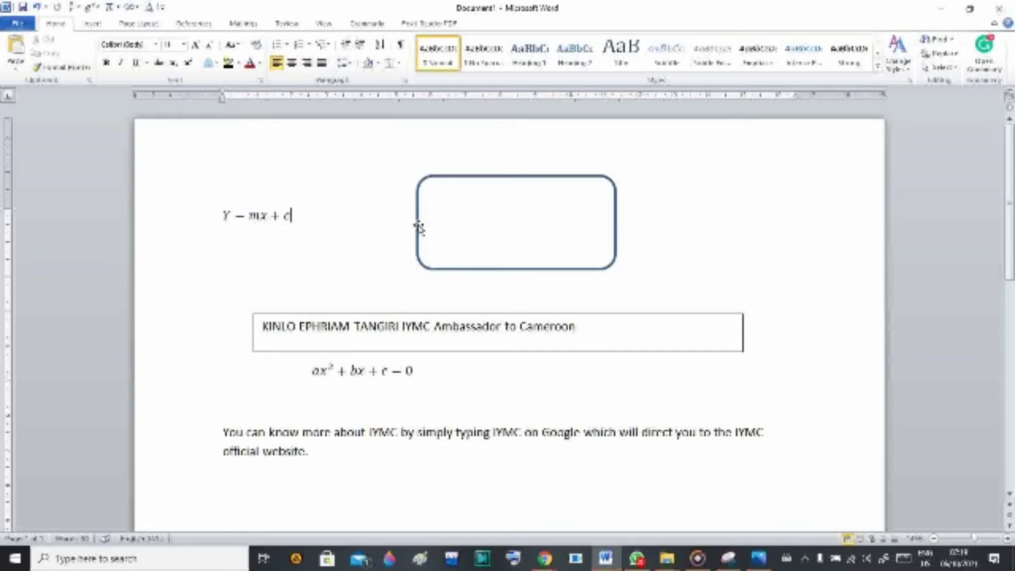
Draw two crossing straight lines below the closing paragraph, the first with a darker style.
left_click(91, 23)
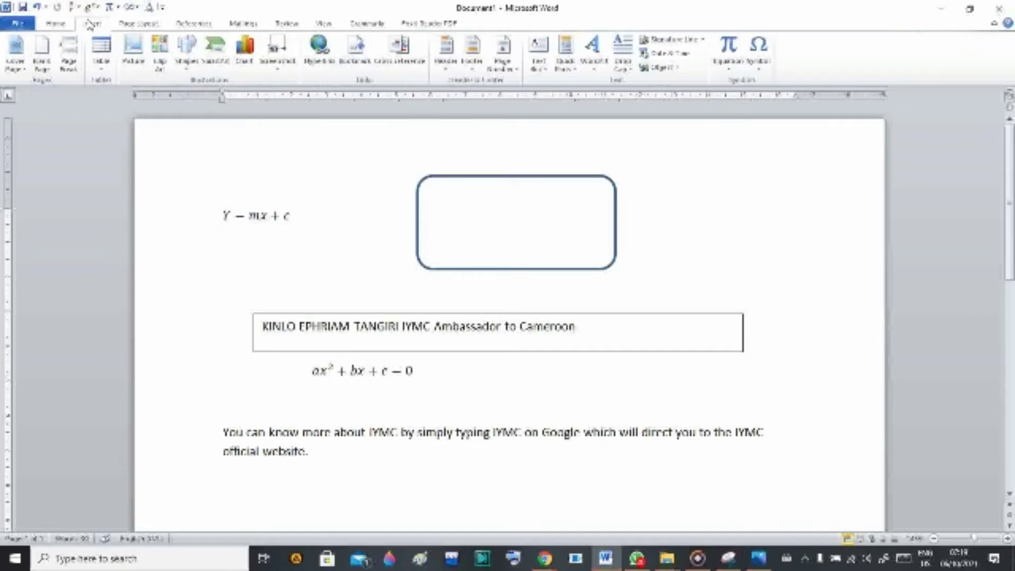
left_click(186, 52)
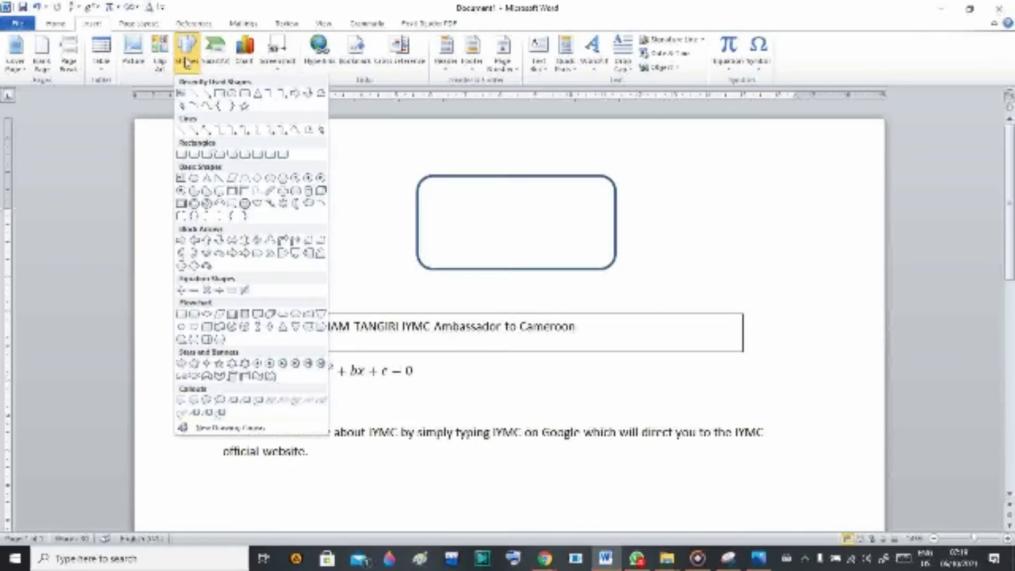
left_click(195, 93)
mouse_move(364, 469)
left_mouse_down()
mouse_move(510, 478)
mouse_move(633, 505)
left_mouse_up()
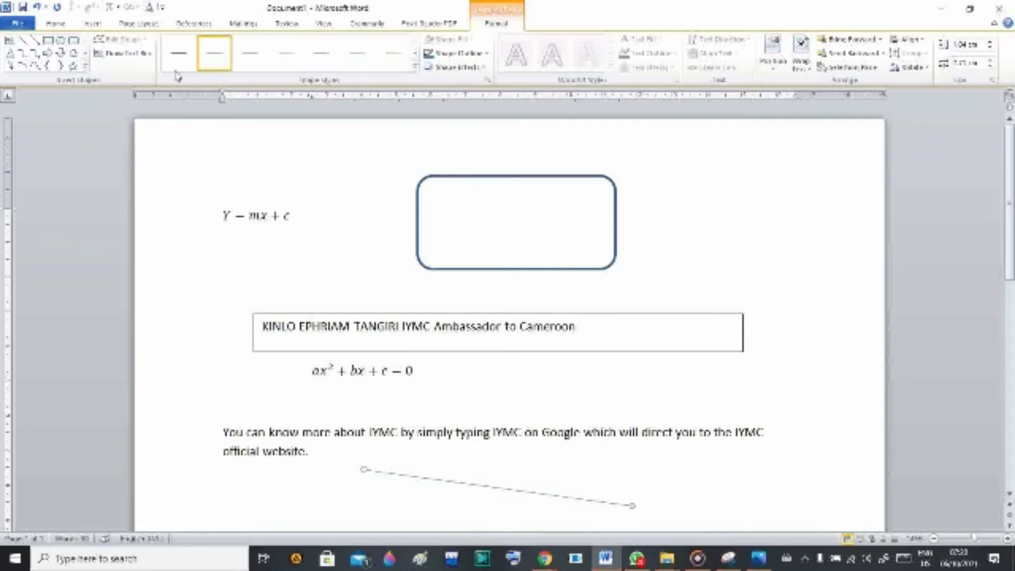
left_click(178, 53)
left_click(22, 40)
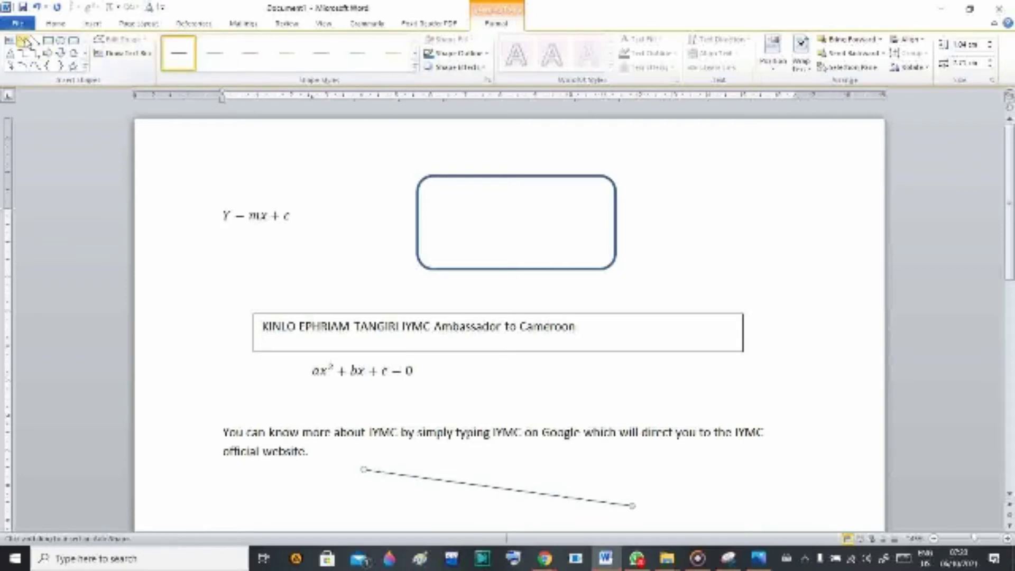
mouse_move(374, 512)
left_mouse_down()
mouse_move(566, 464)
mouse_move(614, 468)
left_mouse_up()
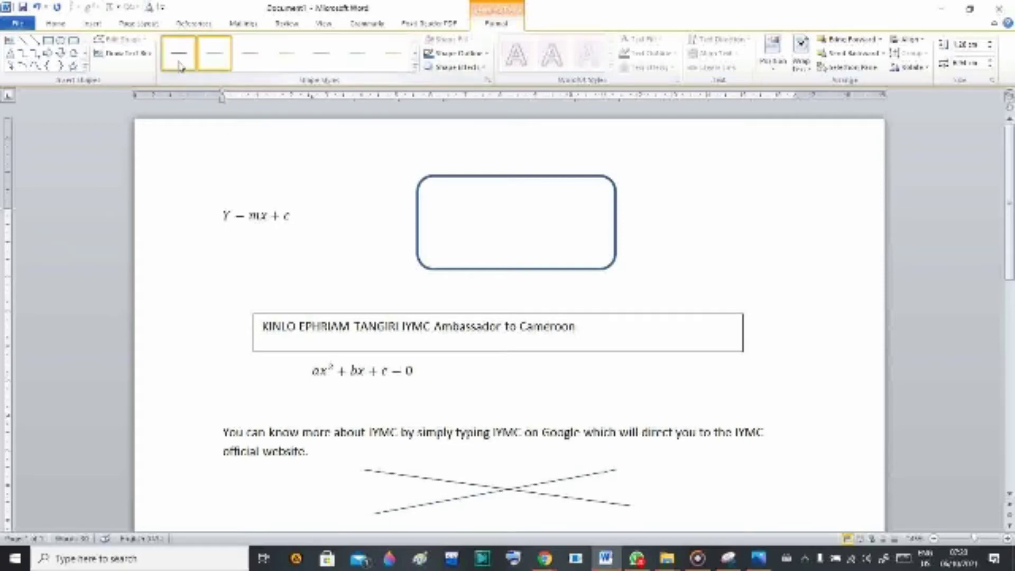
left_click(362, 371)
Move the name-and-title text box up to the top of the page.
left_click(460, 355)
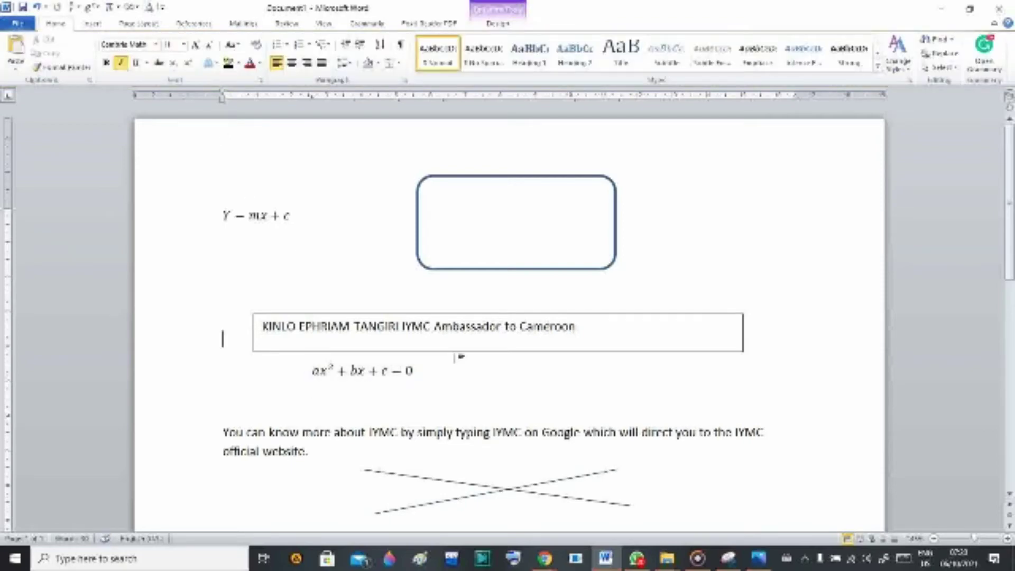
left_click(442, 344)
left_click_drag(421, 311, 328, 135)
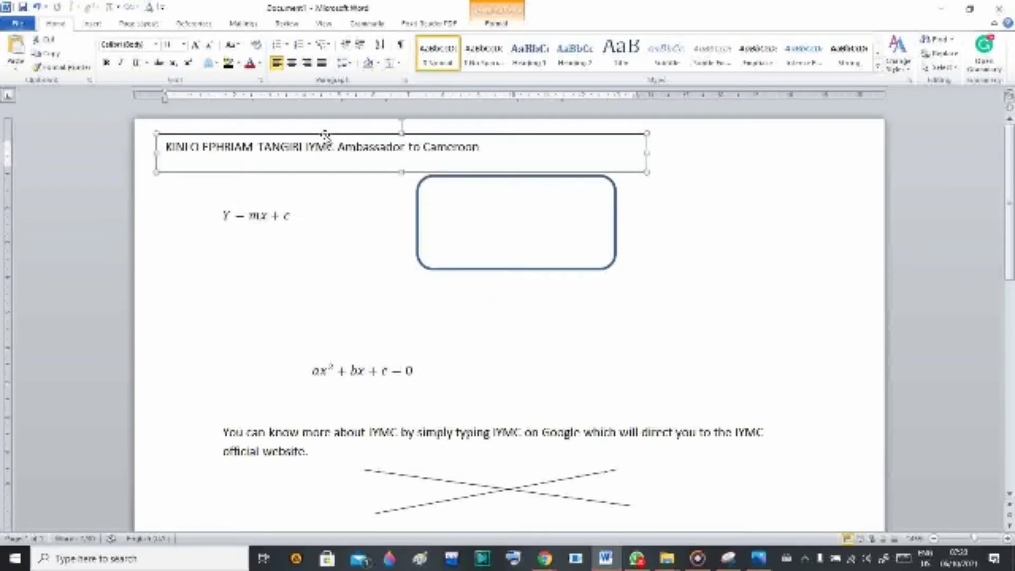
Retype its line as the author's full name followed by 'IYMC ambassador to Cameroon'.
left_click_drag(482, 150, 84, 112)
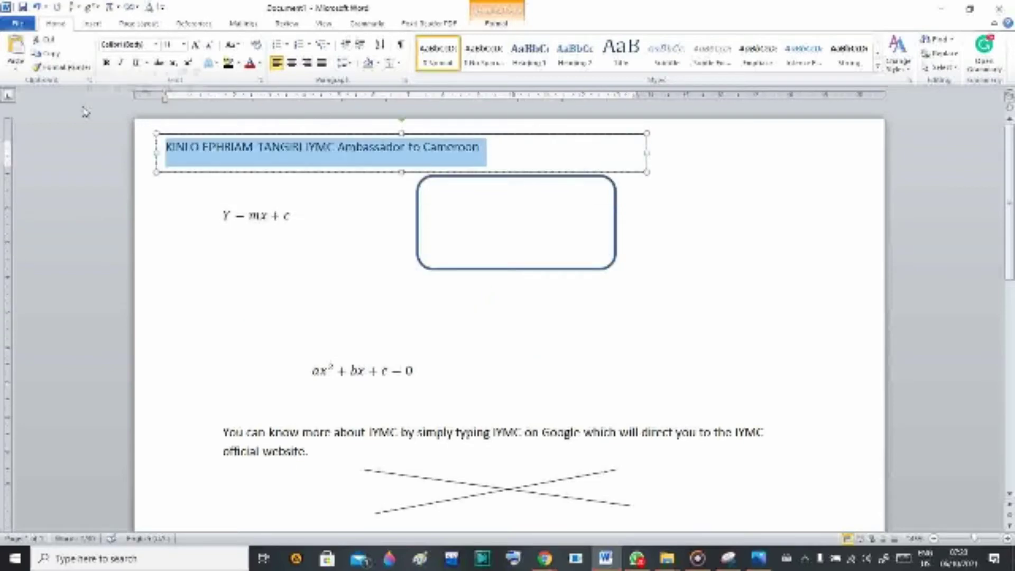
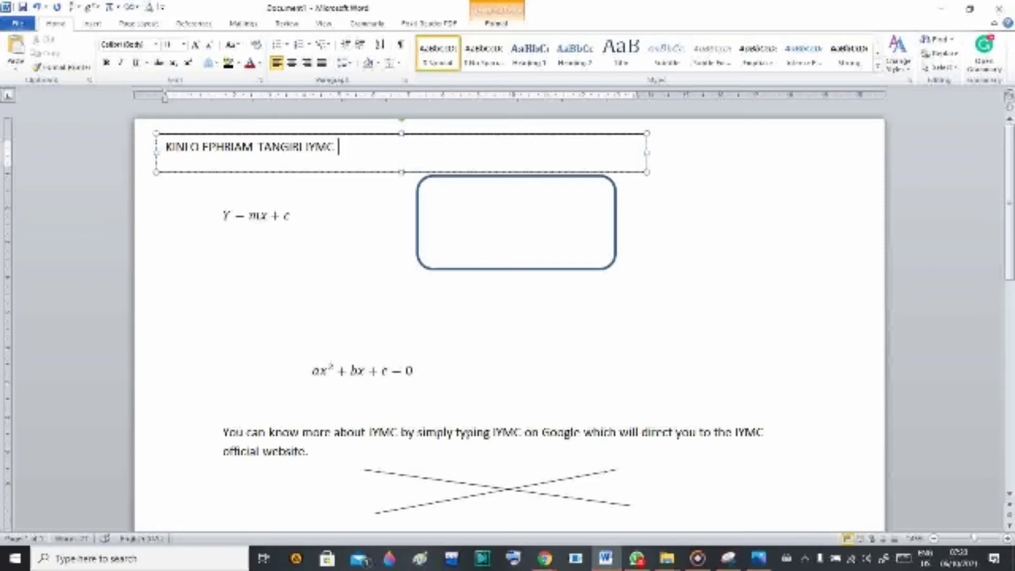
type("ambassador to")
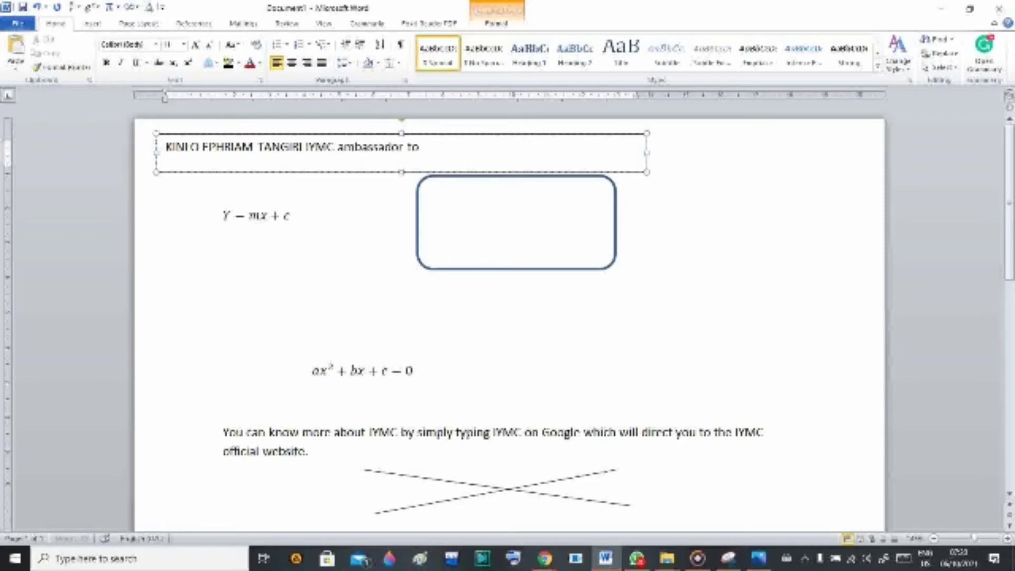
type(" Cameroon")
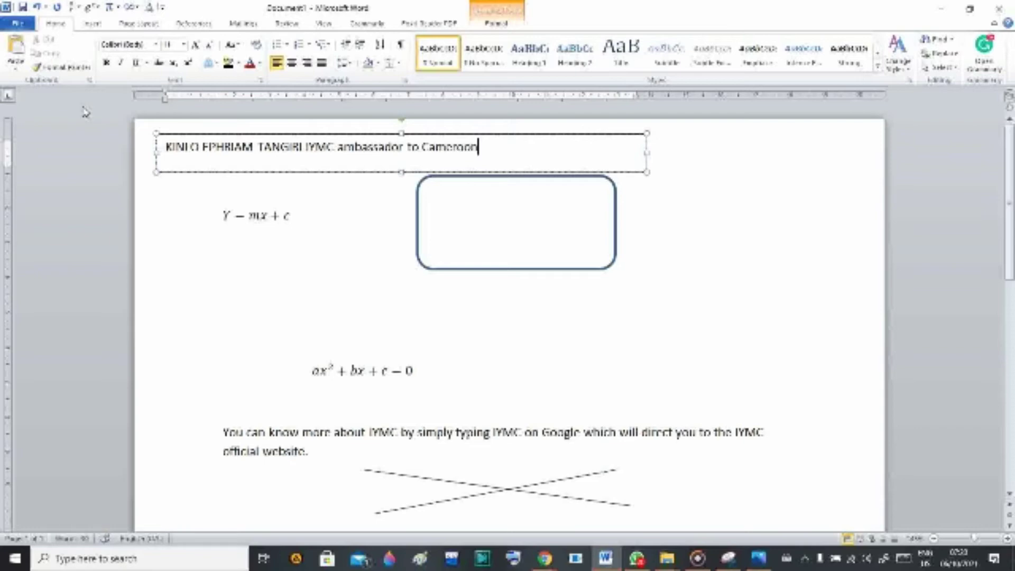
left_click(647, 240)
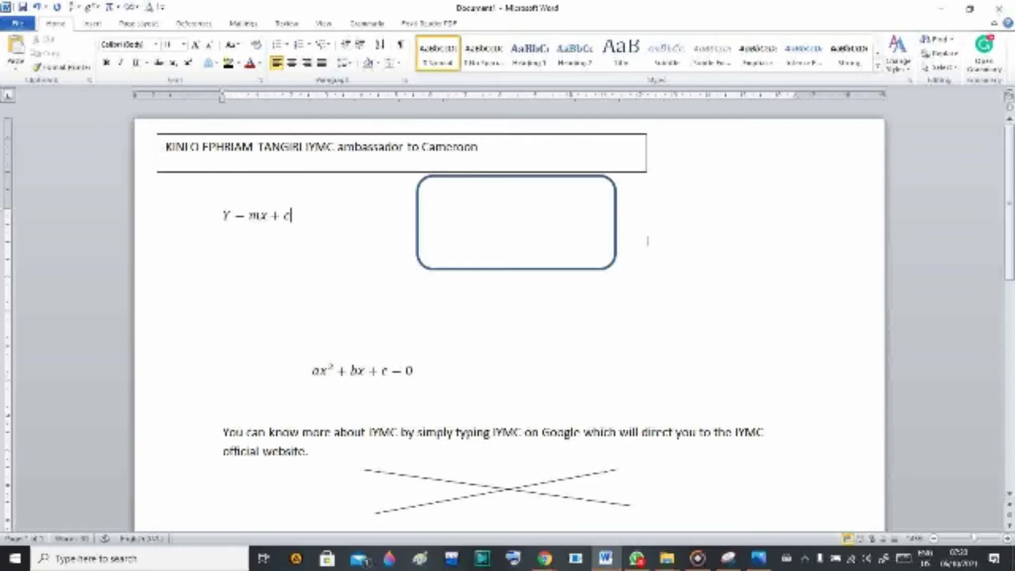
scroll(498, 374, "down", 1)
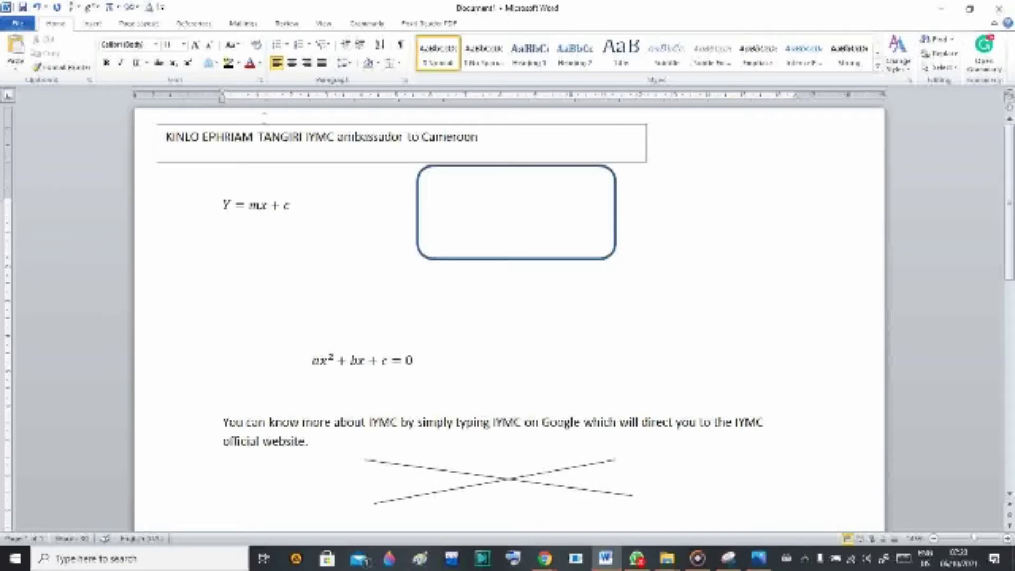
Save the document as a PDF named 'IYMC video tutorial' on the Desktop.
left_click(18, 23)
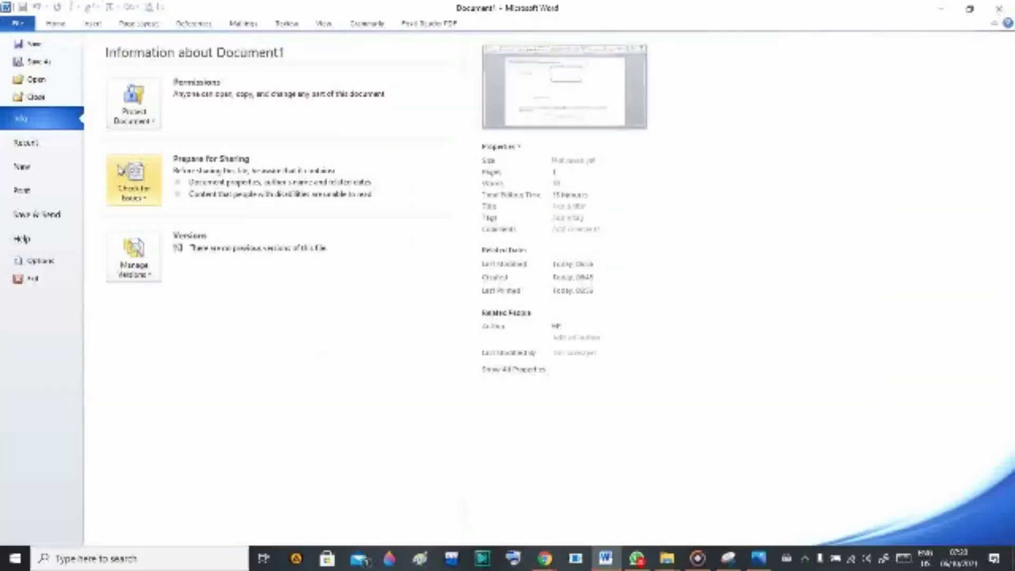
key("Escape")
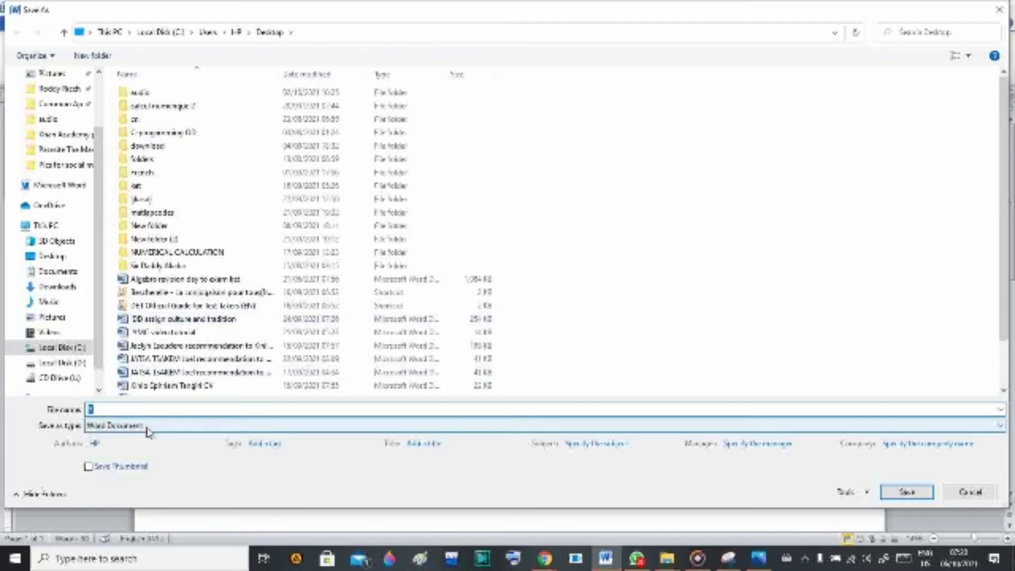
left_click(148, 429)
left_click(123, 324)
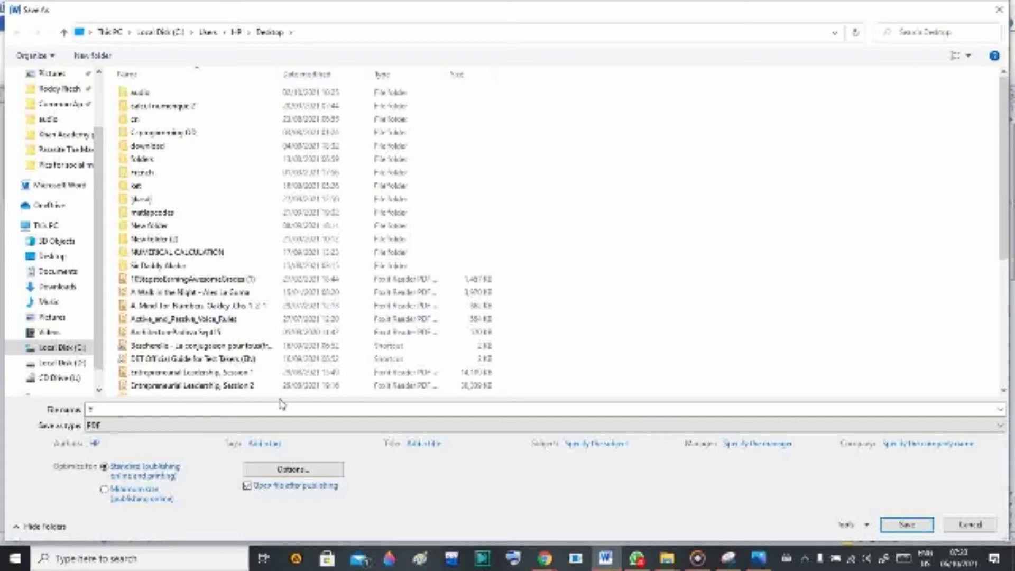
left_click(254, 410)
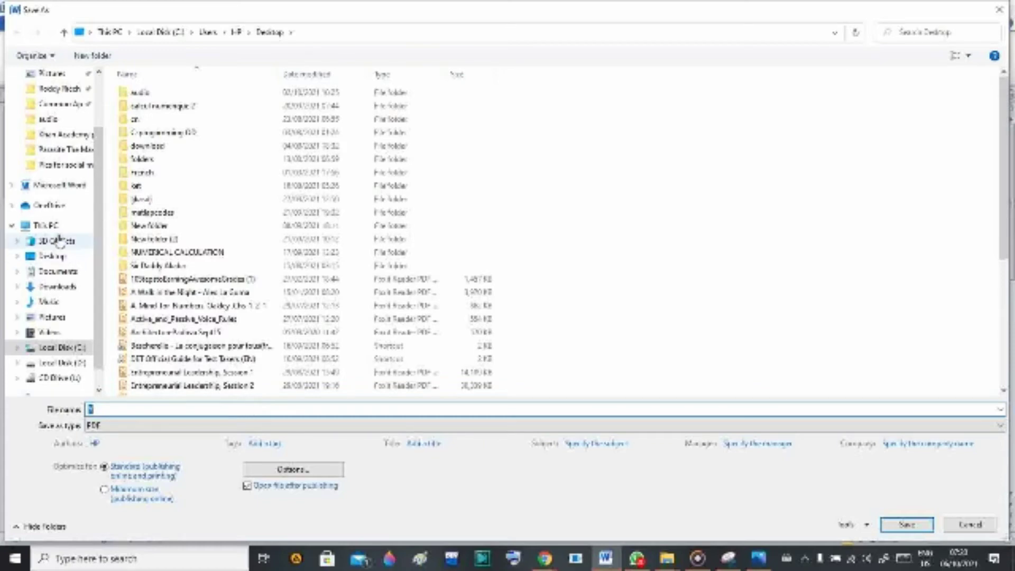
left_click(58, 257)
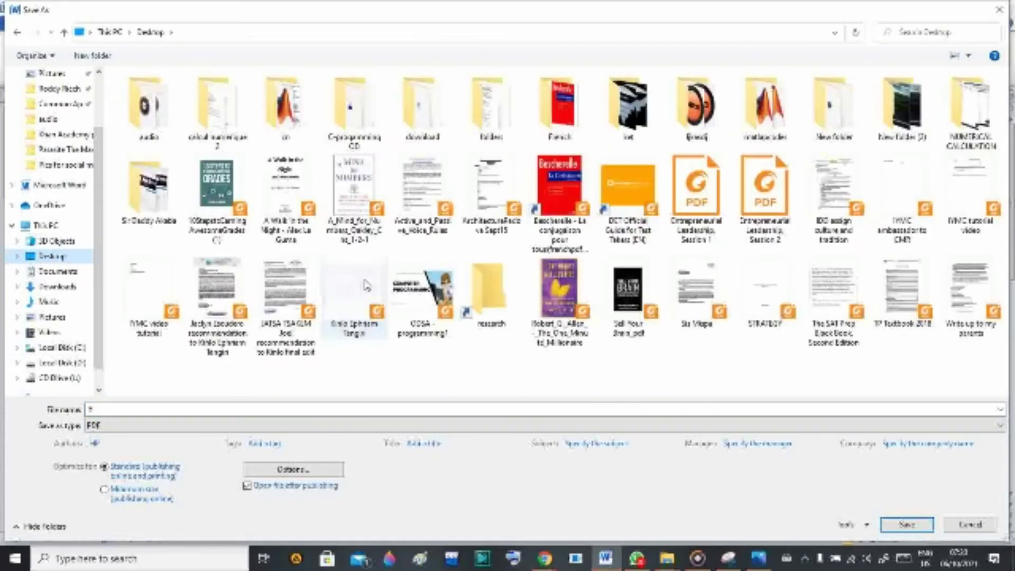
left_click(131, 405)
type("I")
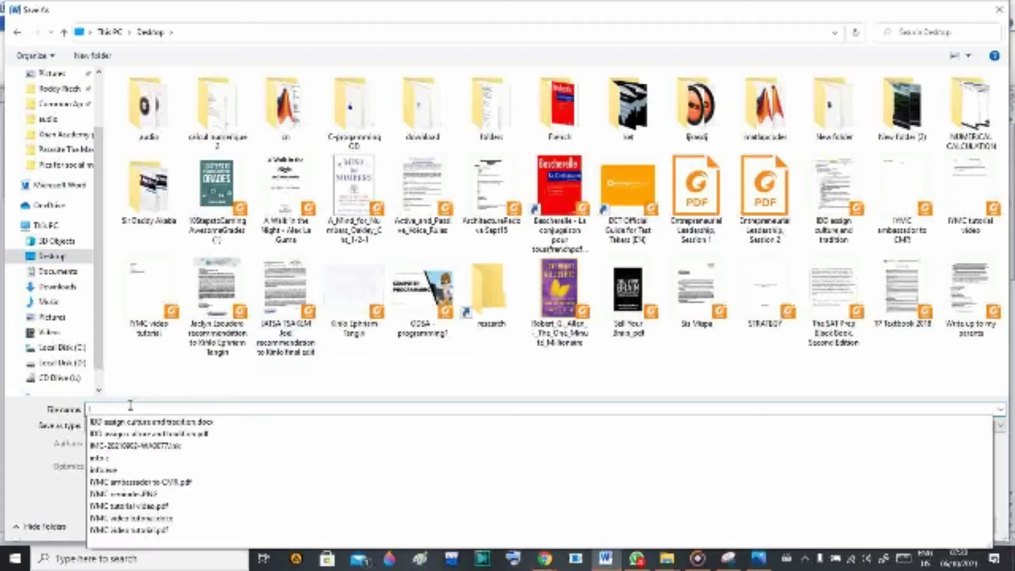
type("WMC vid")
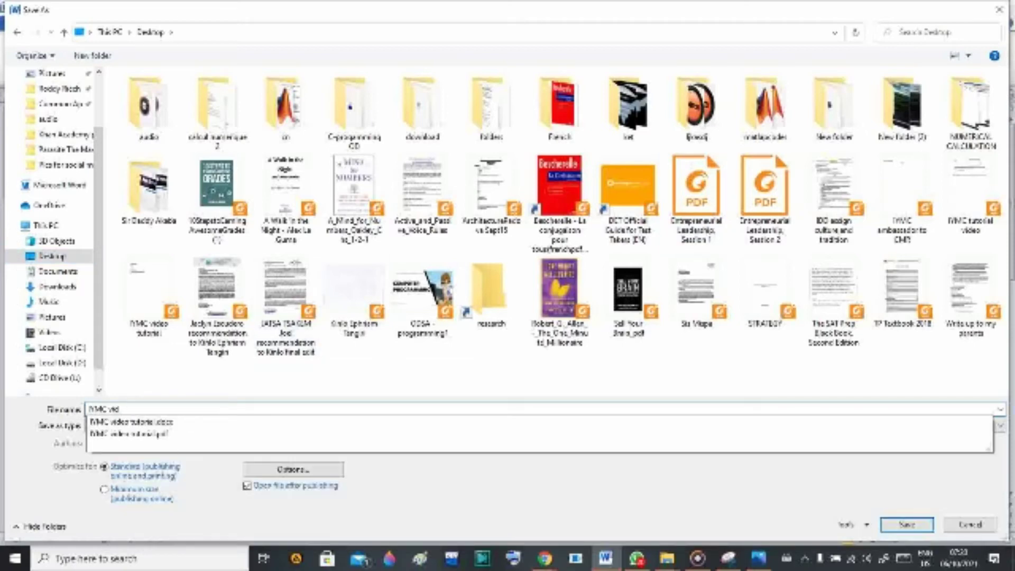
type("eo tu")
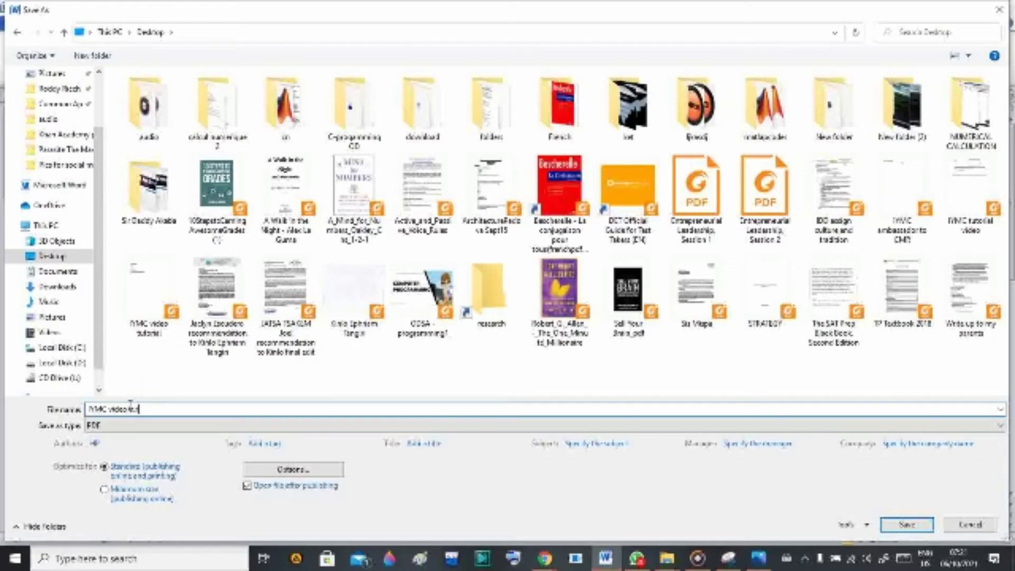
type("torial")
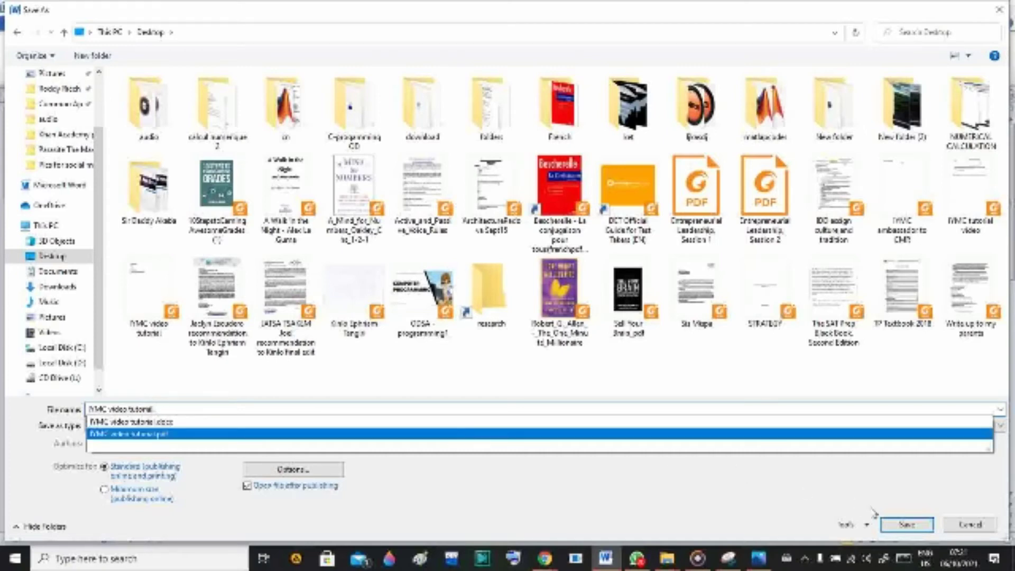
left_click(904, 529)
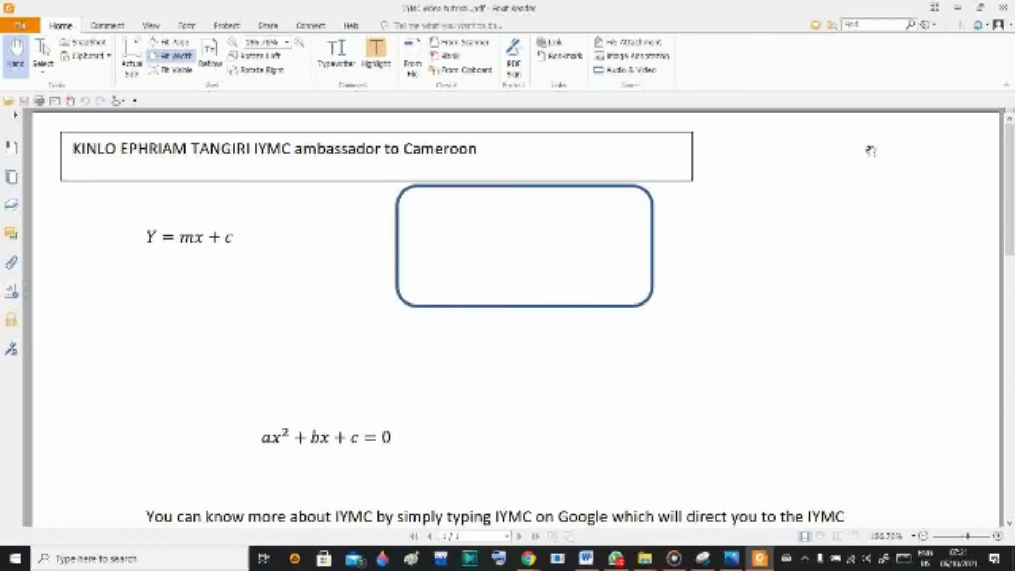
Close the exported PDF in Foxit Reader after reviewing it.
left_click(1003, 8)
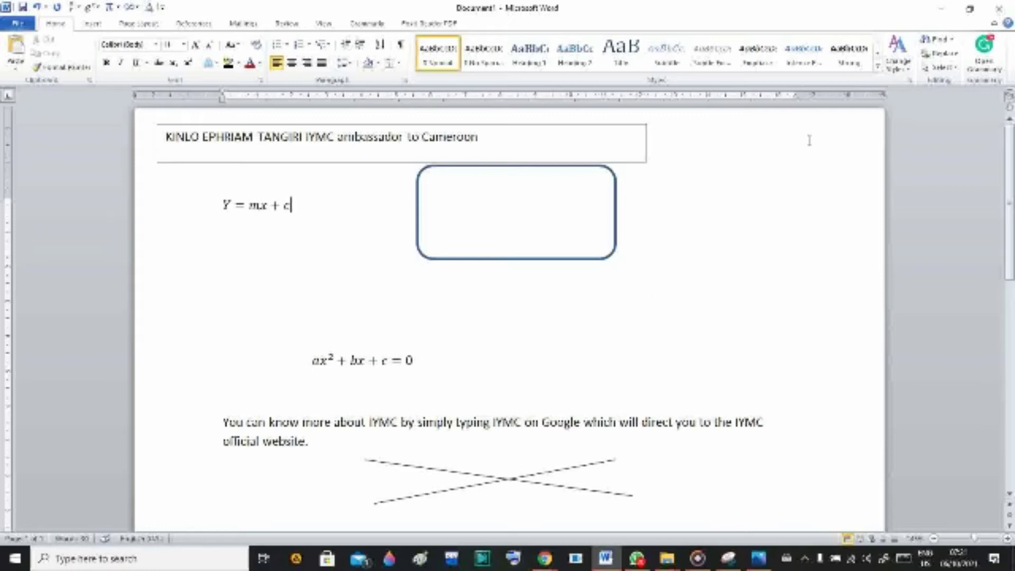
Minimize Word and go to the IYMC Submission page in Chrome.
left_click(953, 5)
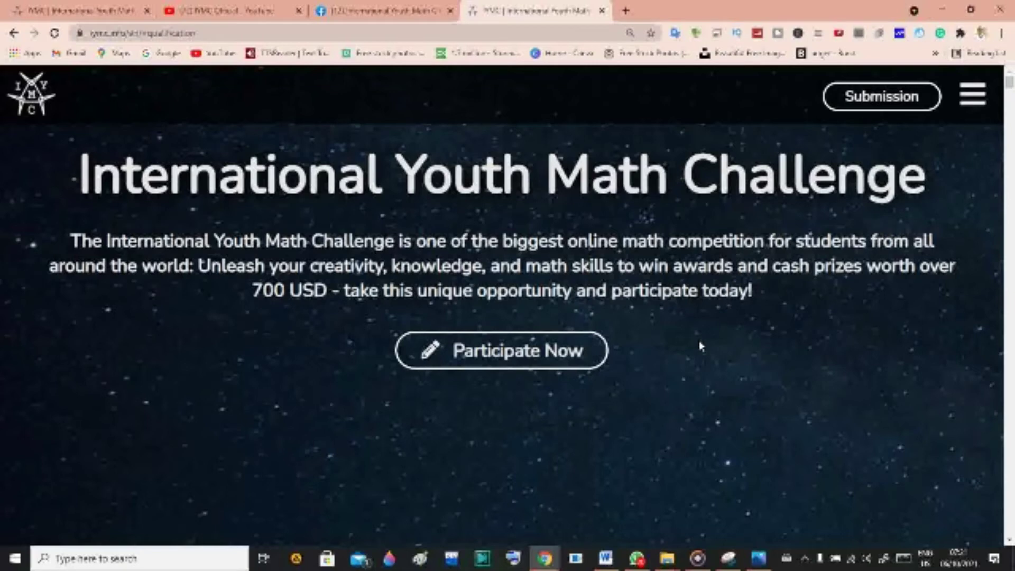
left_click(890, 99)
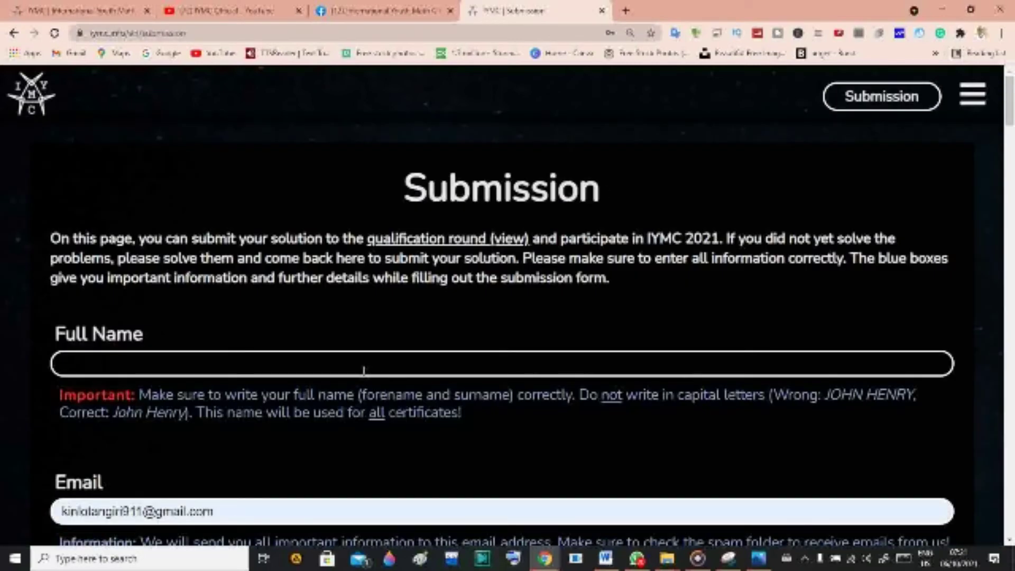
Enter the student's full name in the Full Name field.
left_click(363, 366)
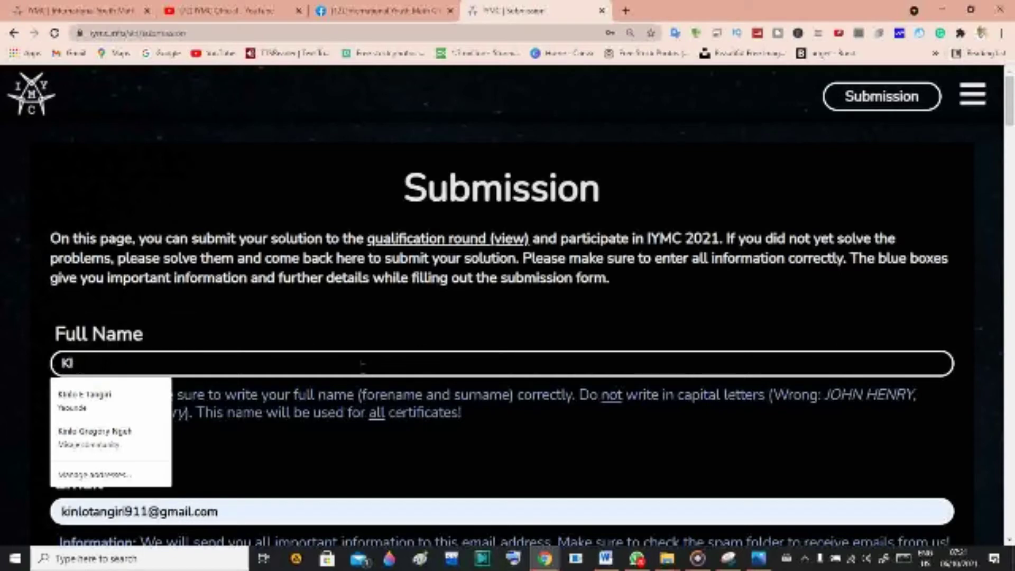
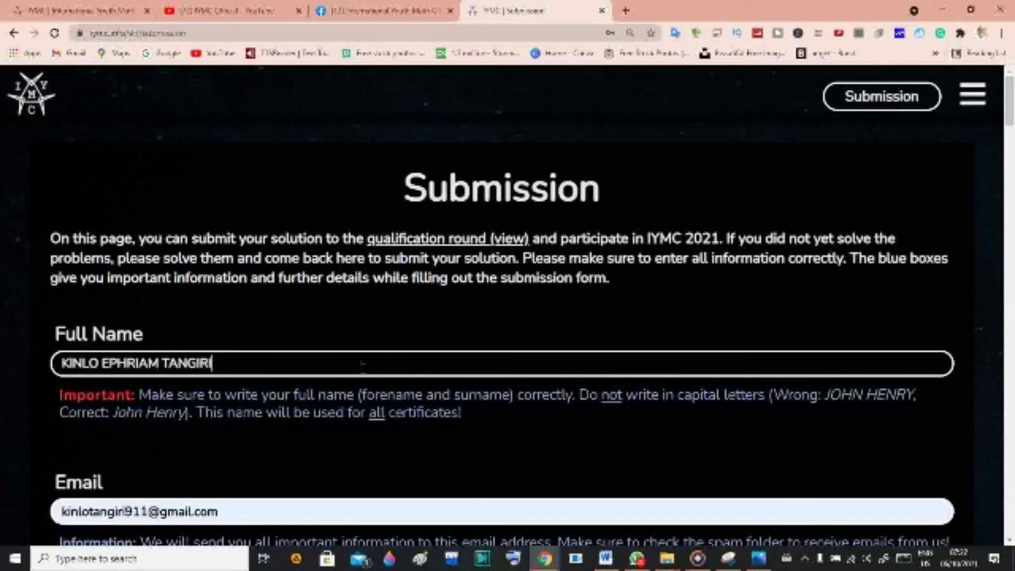
scroll(218, 299, "down", 3)
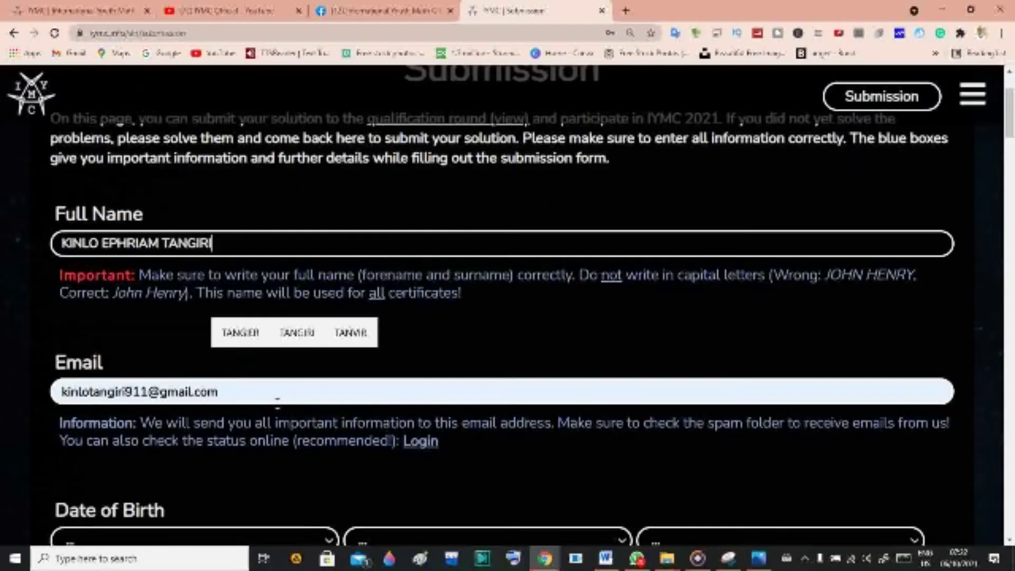
key("Tab")
scroll(140, 312, "down", 1)
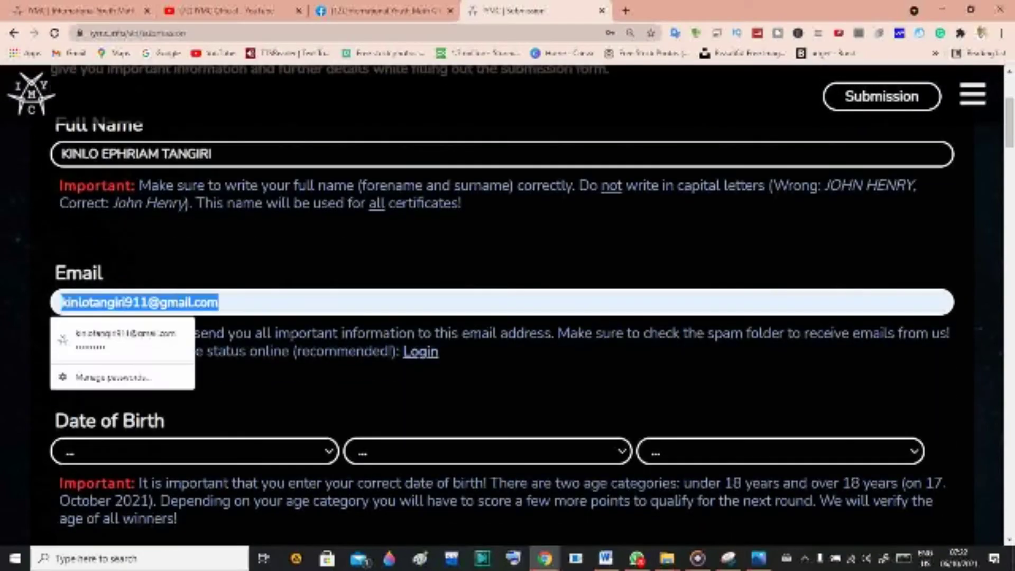
left_click(506, 405)
scroll(506, 405, "down", 3)
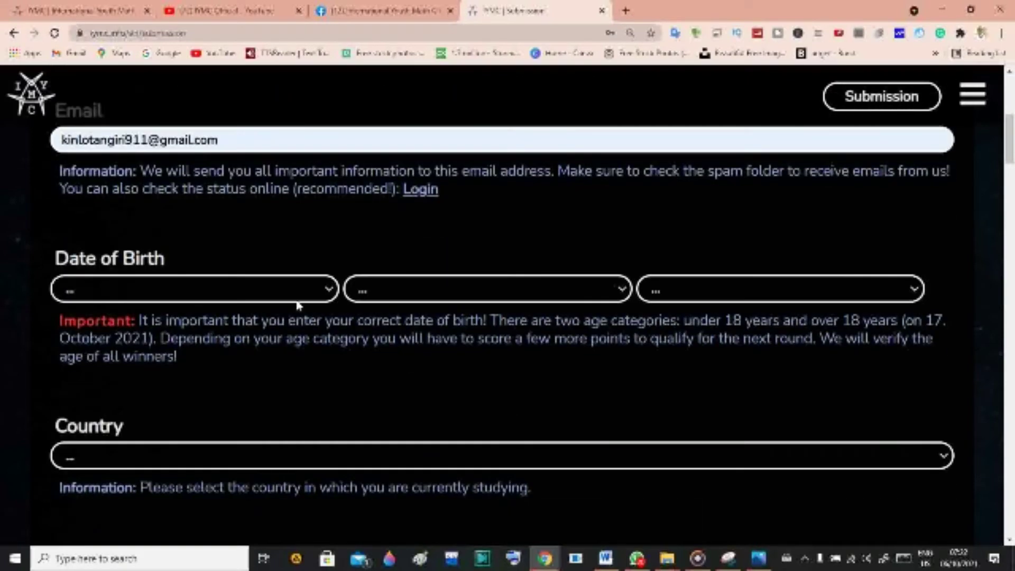
left_click(291, 294)
left_click(220, 231)
left_click(388, 283)
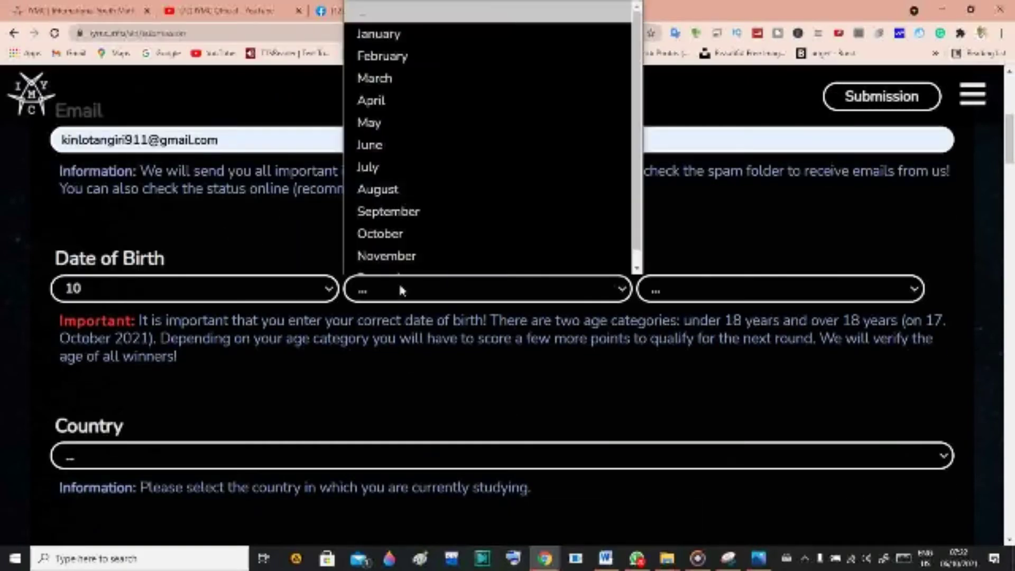
left_click(400, 166)
left_click(683, 292)
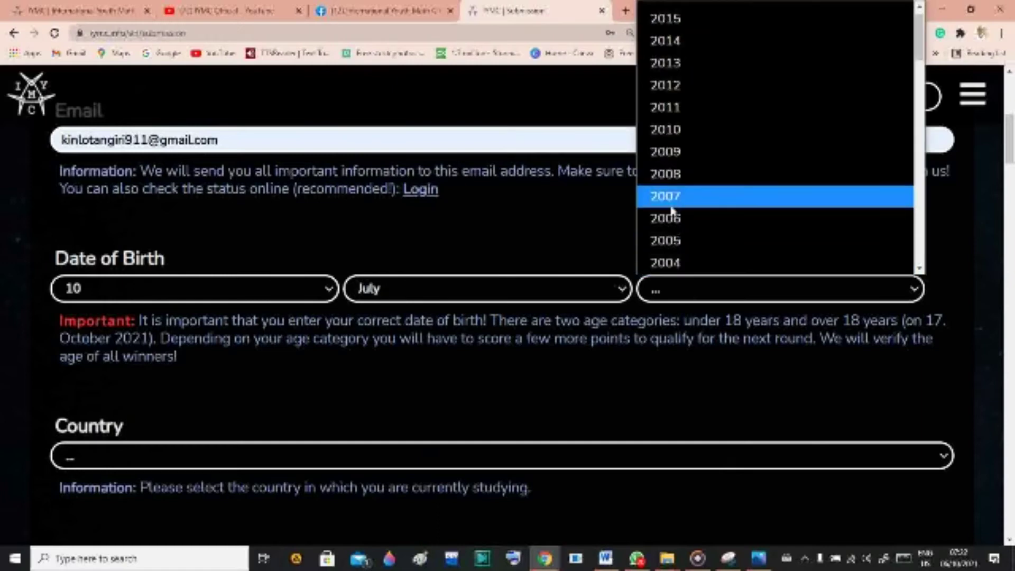
left_click(670, 201)
scroll(398, 301, "down", 2)
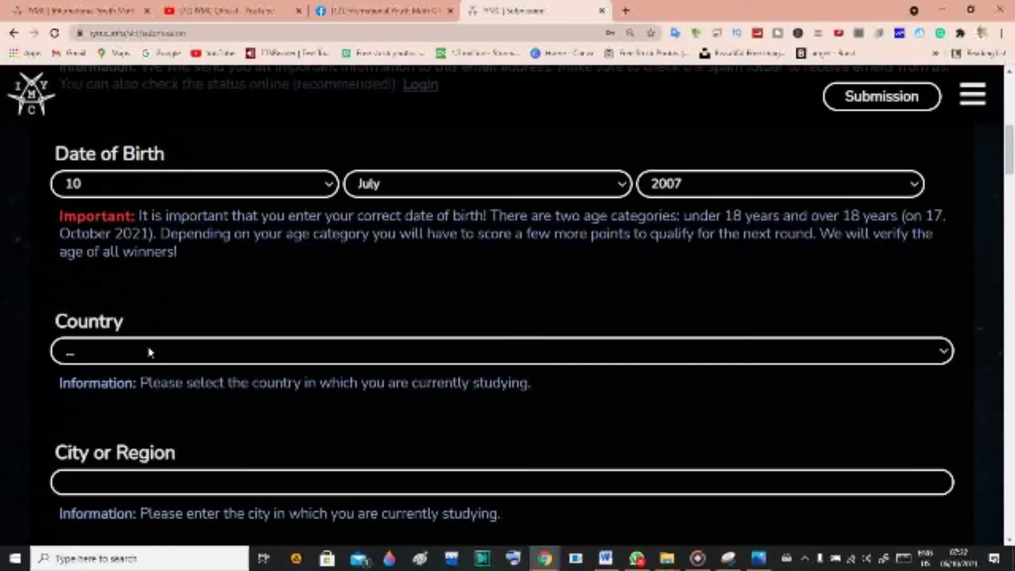
Choose Cameroon as the country and enter Yaounde as the city.
left_click(150, 353)
scroll(226, 236, "down", 5)
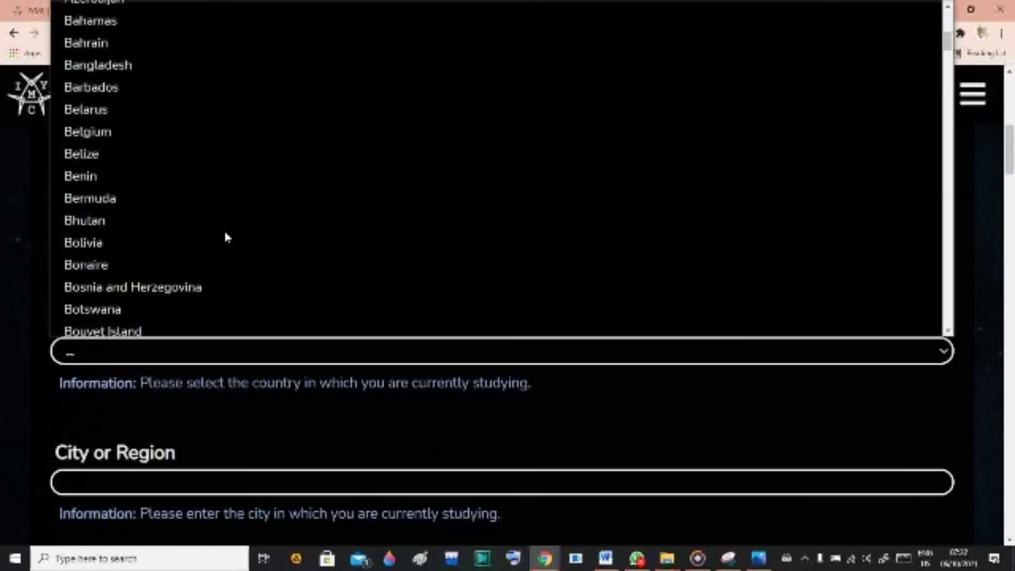
scroll(225, 236, "down", 4)
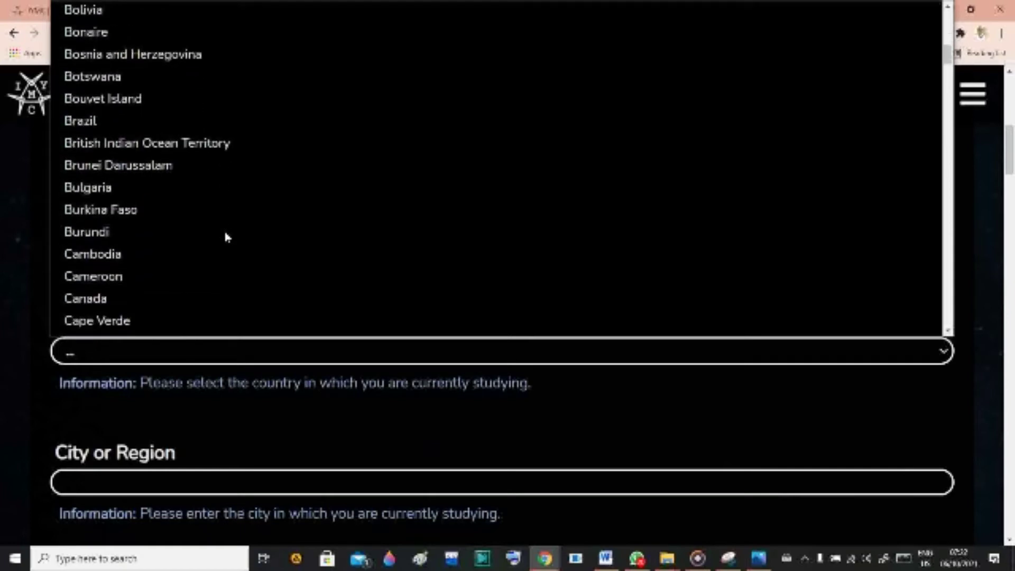
scroll(226, 236, "down", 1)
left_click(149, 209)
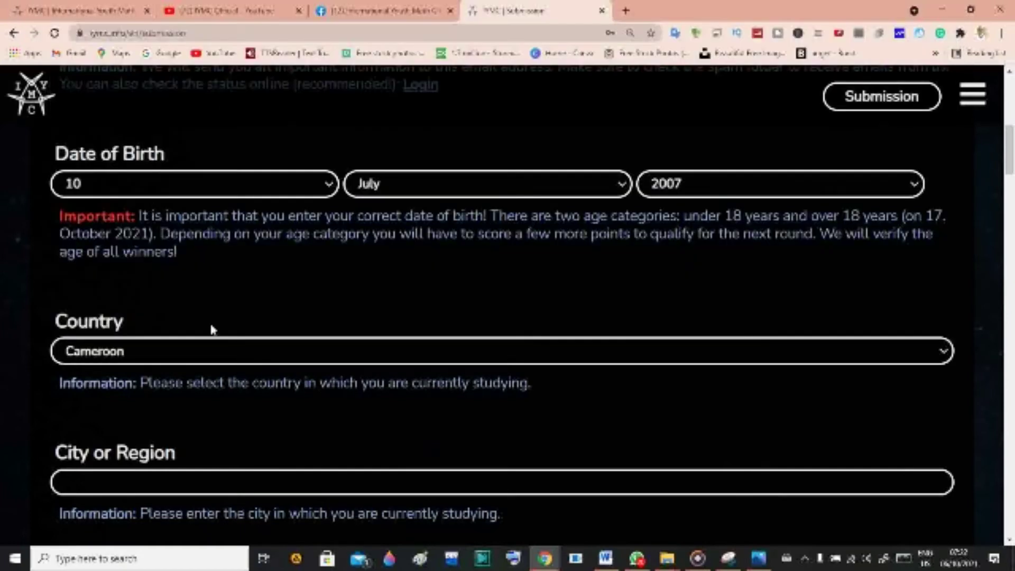
scroll(226, 363, "down", 3)
left_click(163, 296)
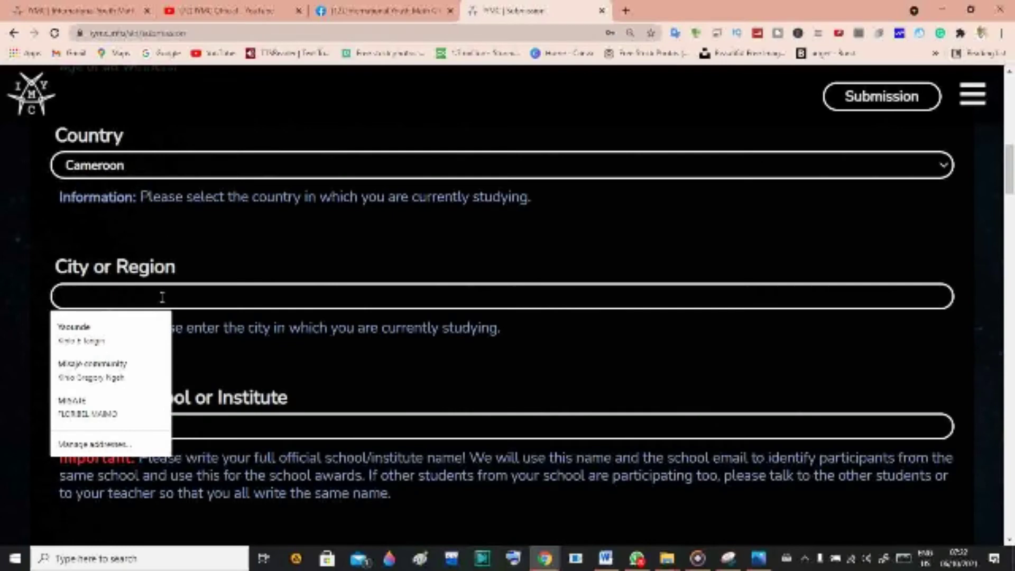
type("YOAU")
key("BackSpace")
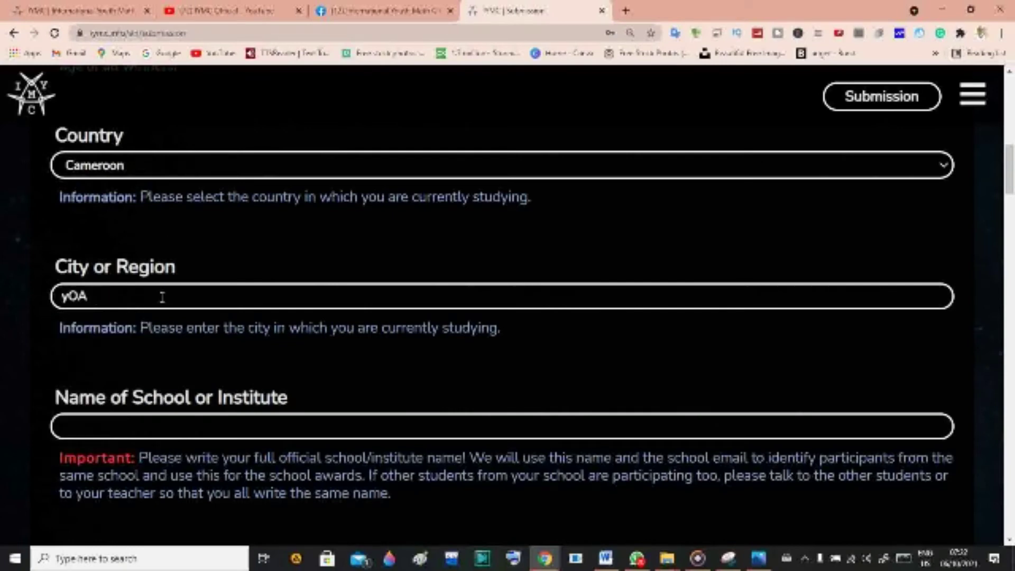
key("BackSpace")
key("BackSpace")
type("Yaoudne")
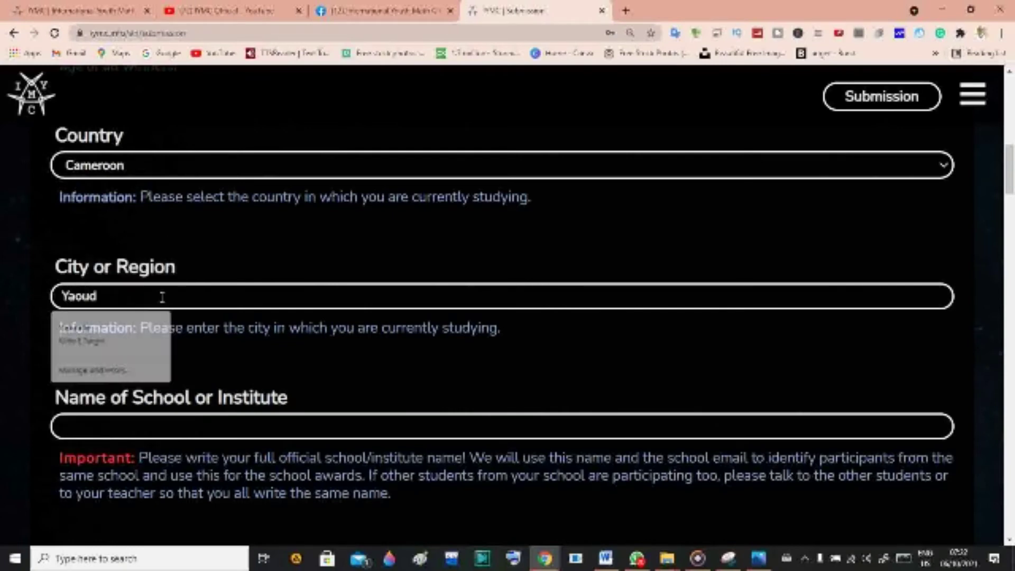
key("BackSpace")
key("BackSpace")
key("BackSpace")
type("n")
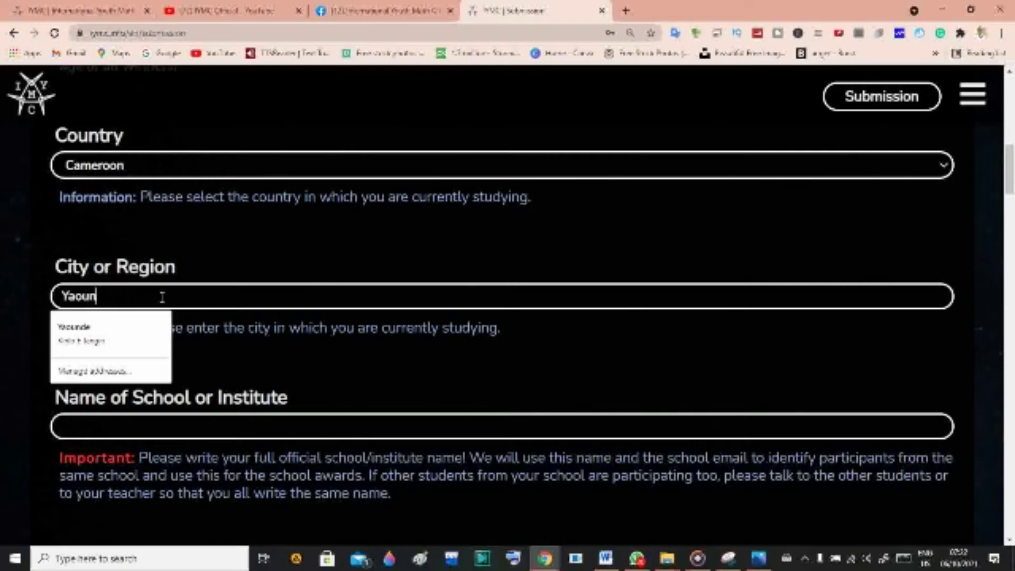
type("de")
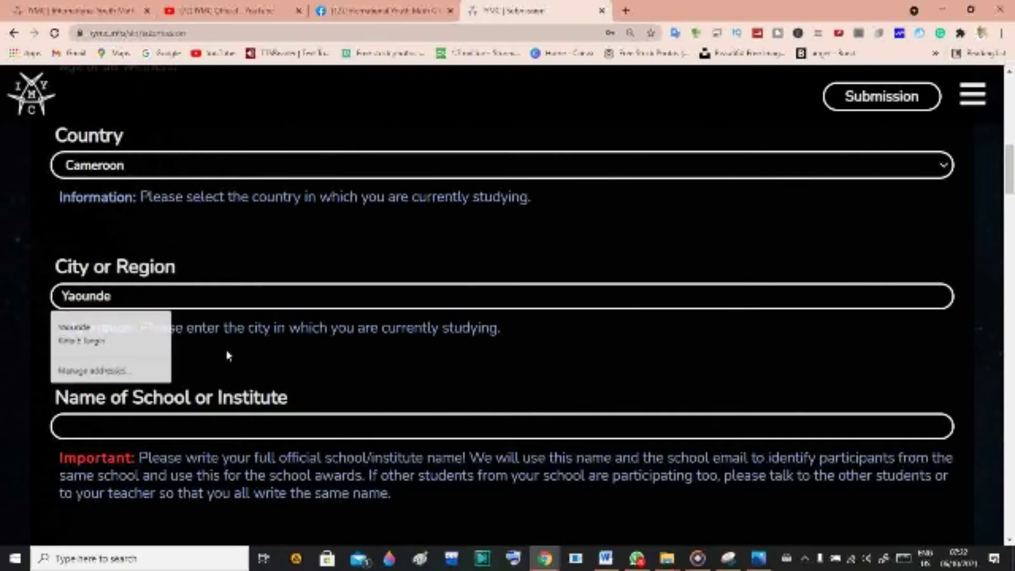
scroll(223, 345, "down", 2)
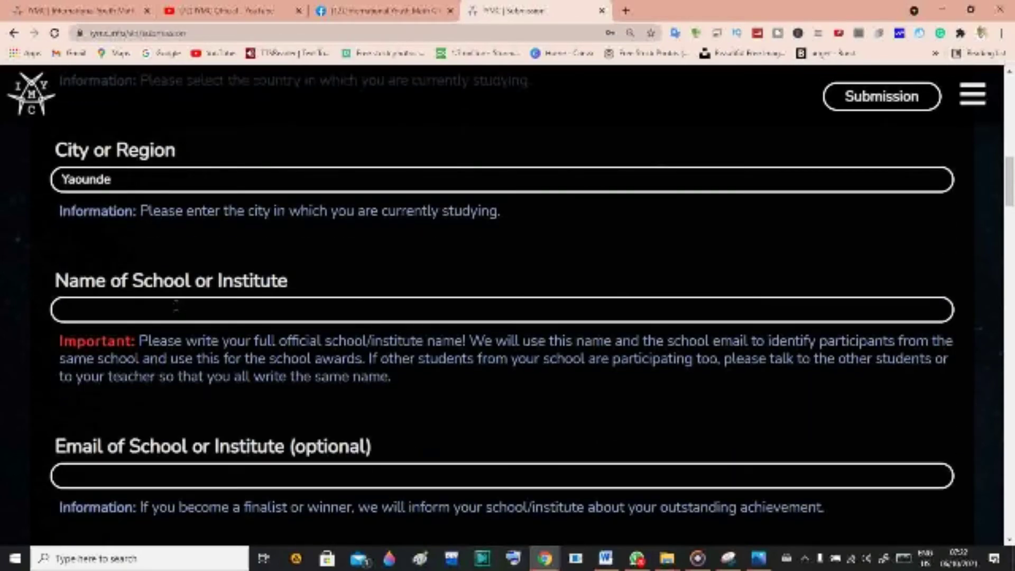
Enter 'English High School Yaounde' as the school name.
left_click(177, 308)
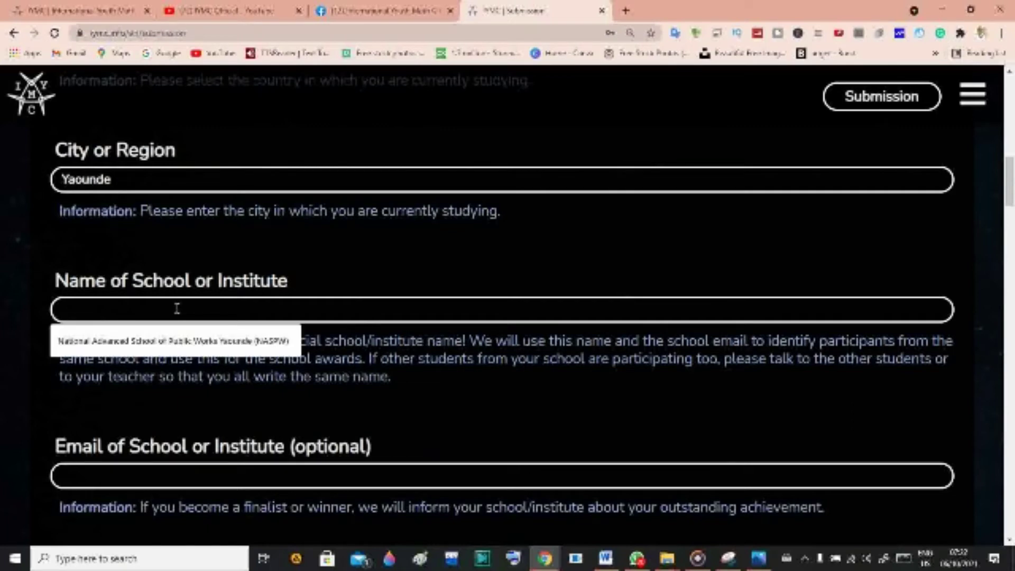
type("English ")
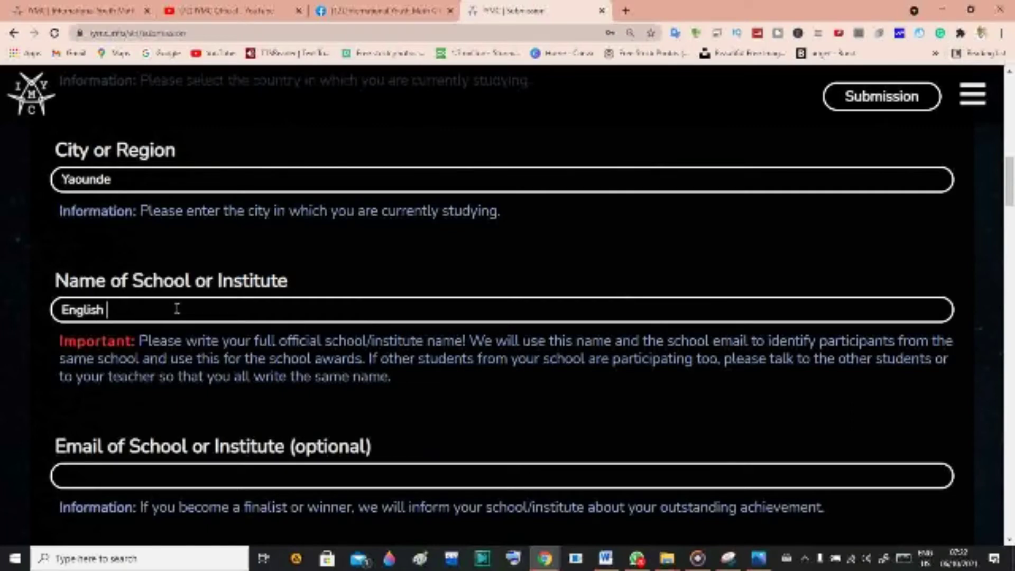
type("Hight School")
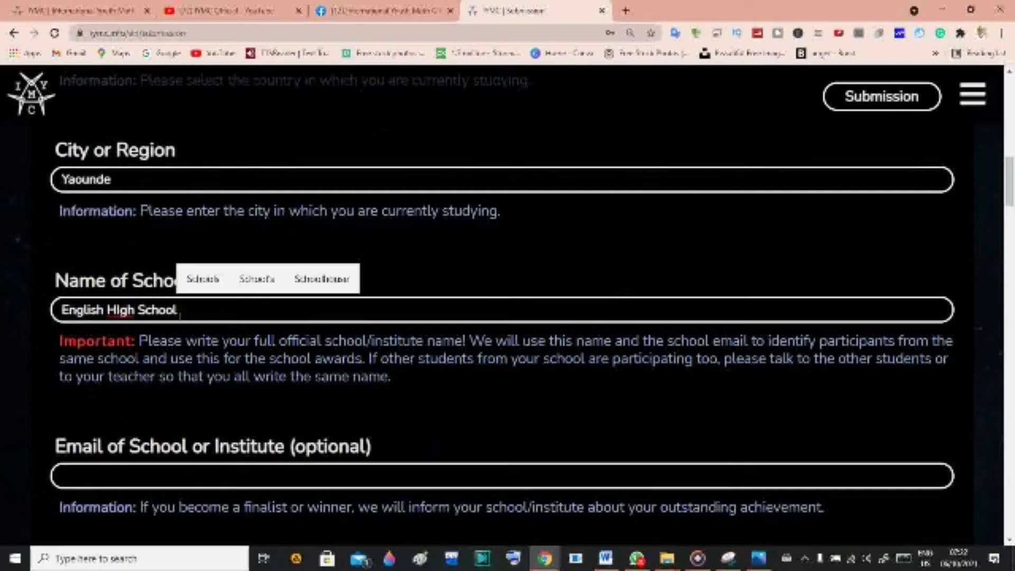
key("BackSpace")
key("BackSpace")
key("BackSpace")
key("BackSpace")
key("BackSpace")
key("BackSpace")
key("BackSpace")
key("BackSpace")
key("BackSpace")
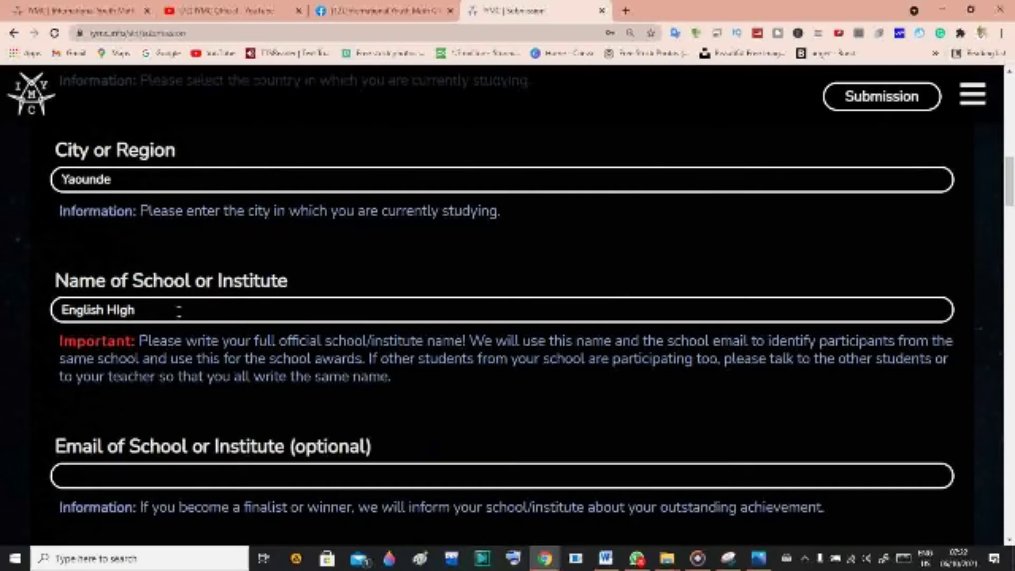
type("igh Schoo")
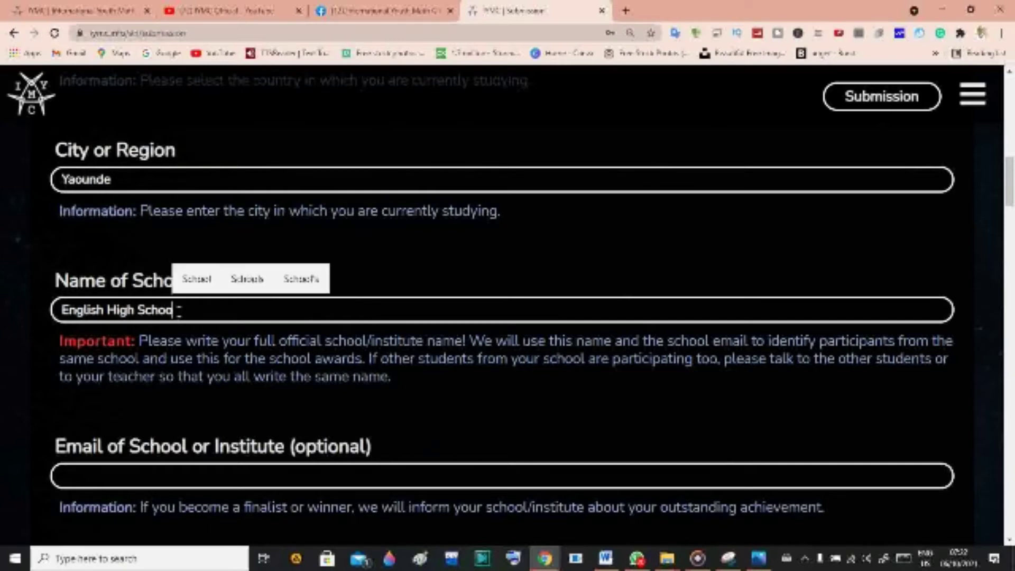
type("l Yaounde")
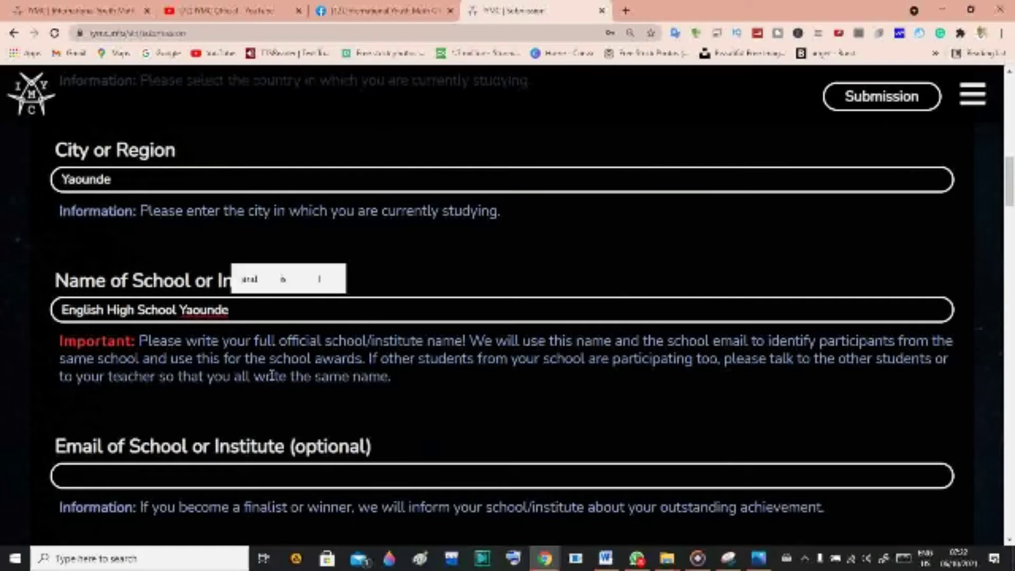
scroll(274, 415, "down", 2)
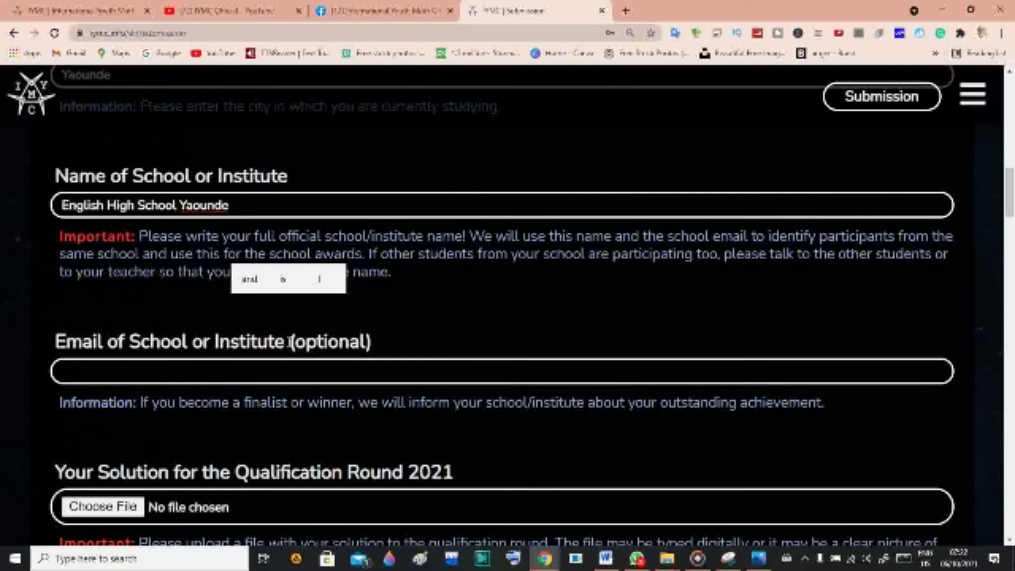
left_click_drag(288, 343, 374, 351)
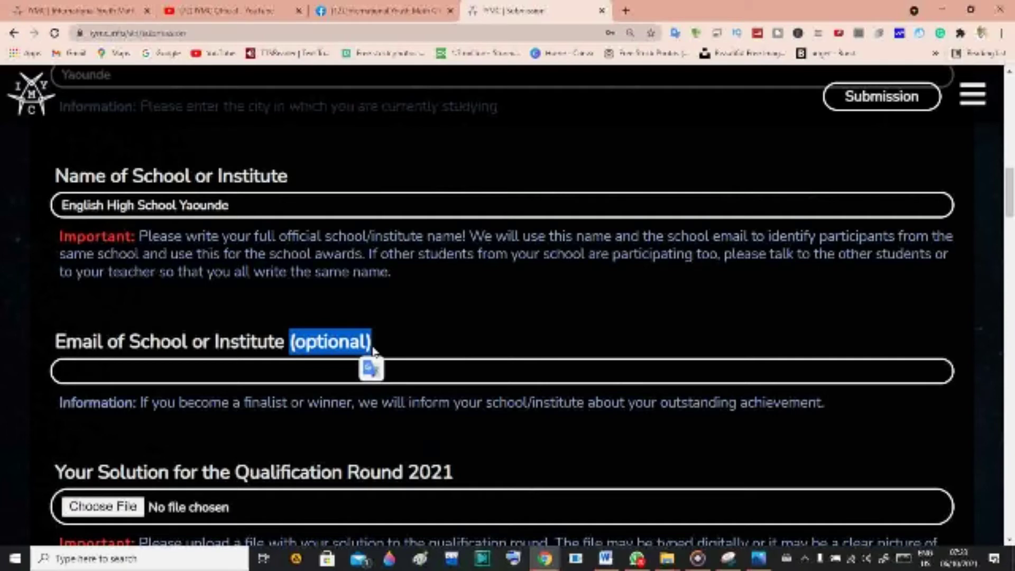
left_click(230, 378)
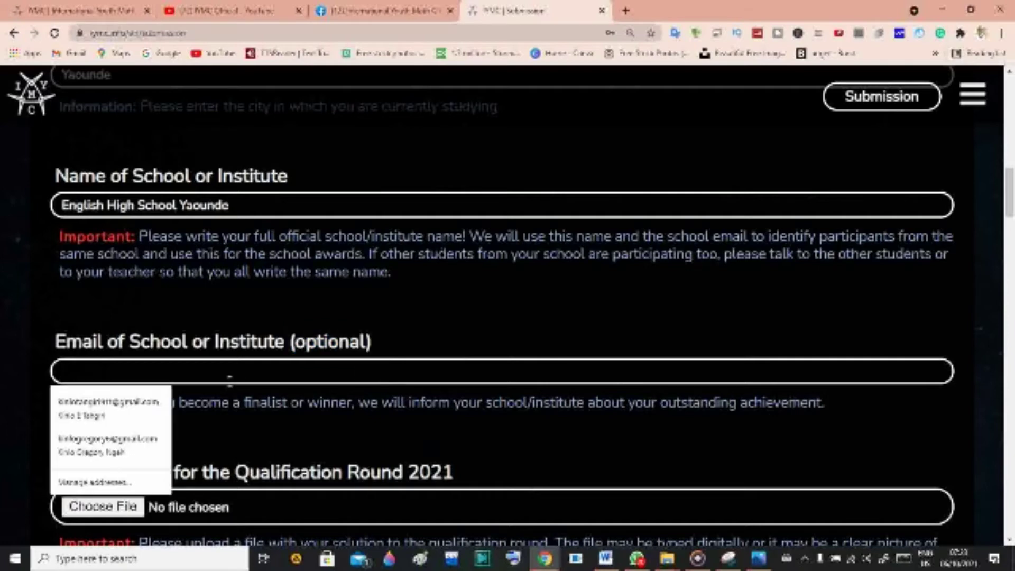
type("N")
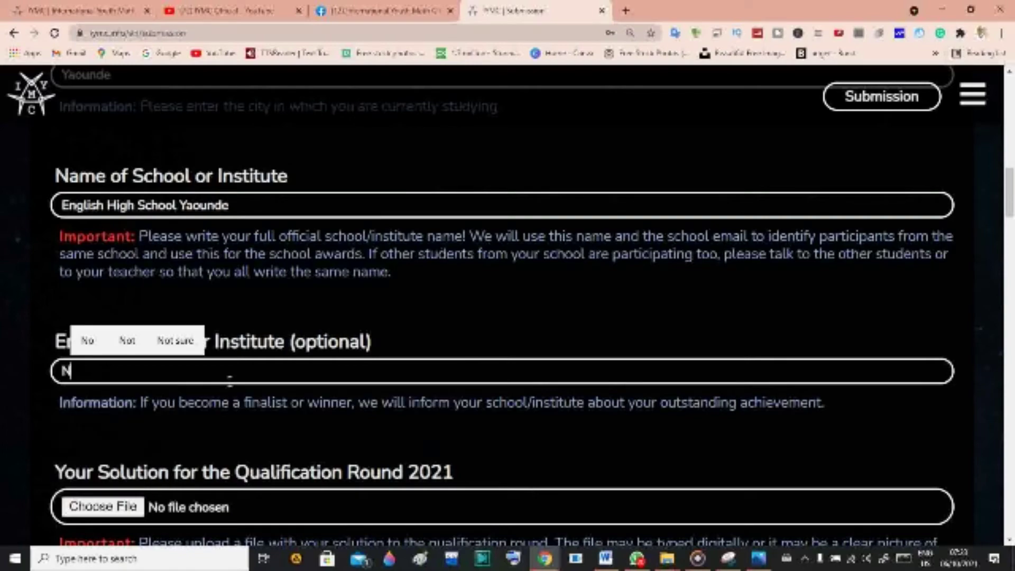
type("/A")
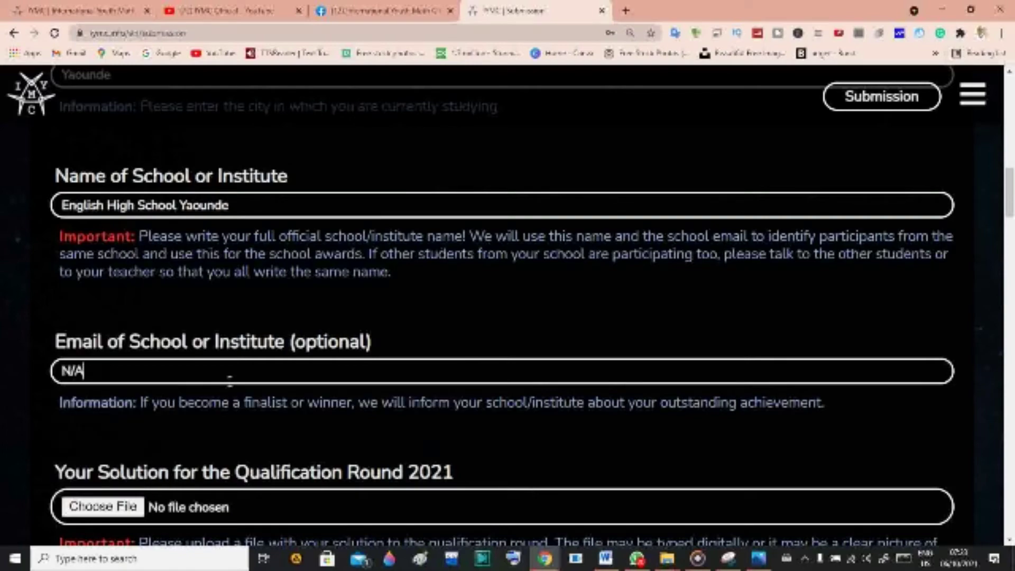
scroll(270, 449, "down", 1)
scroll(271, 449, "down", 1)
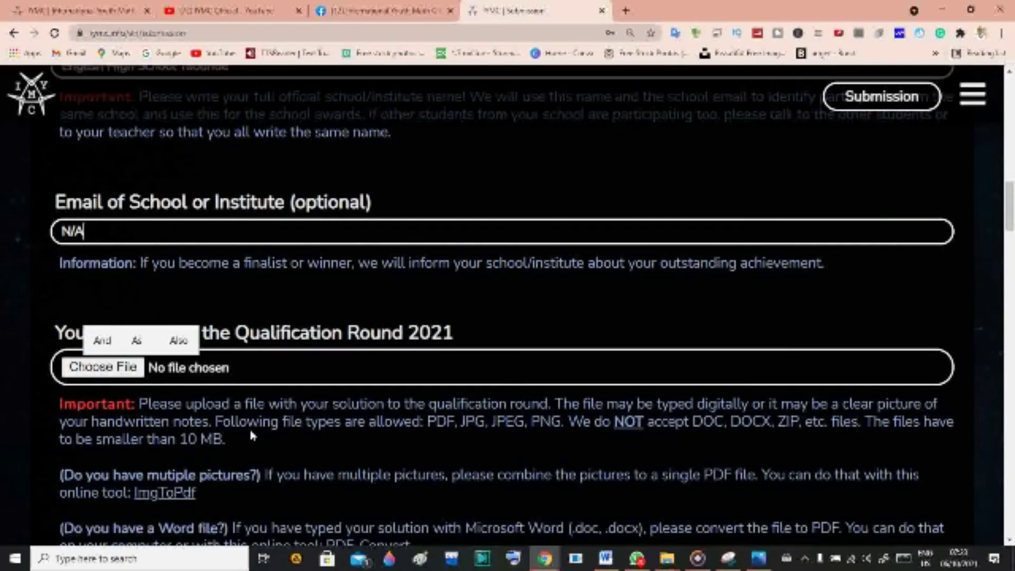
scroll(306, 388, "down", 3)
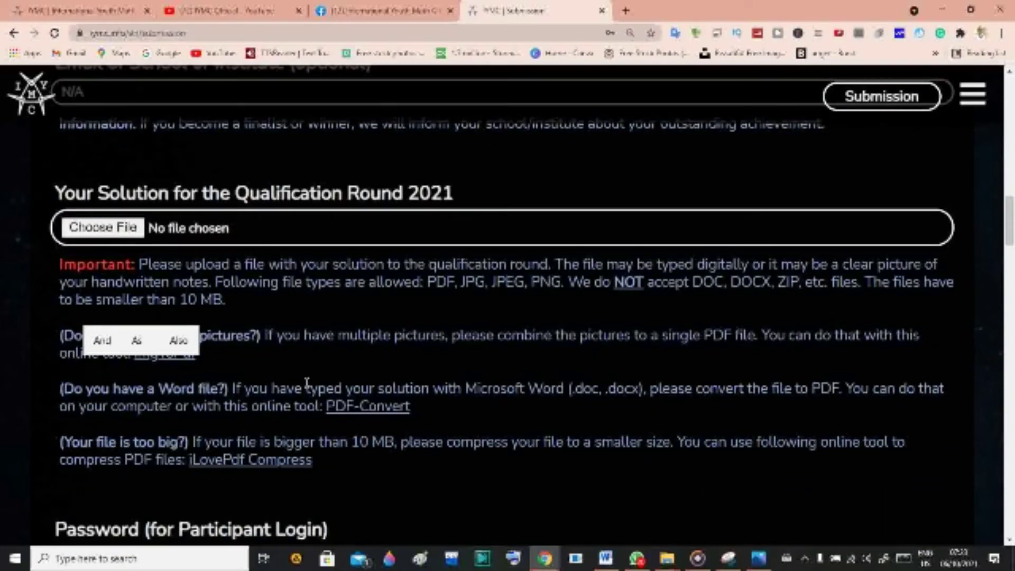
scroll(307, 383, "up", 3)
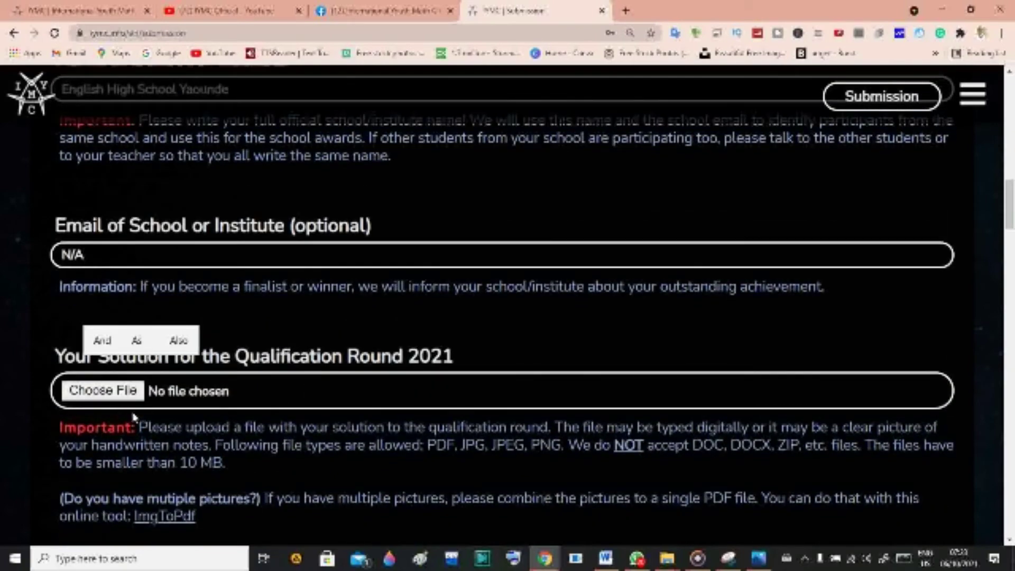
scroll(133, 416, "up", 2)
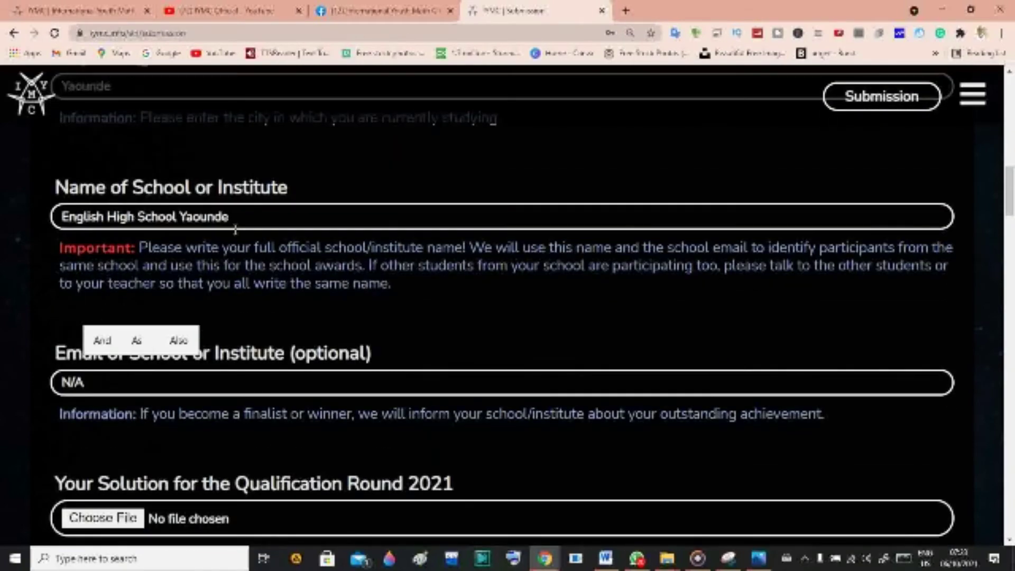
scroll(211, 274, "down", 3)
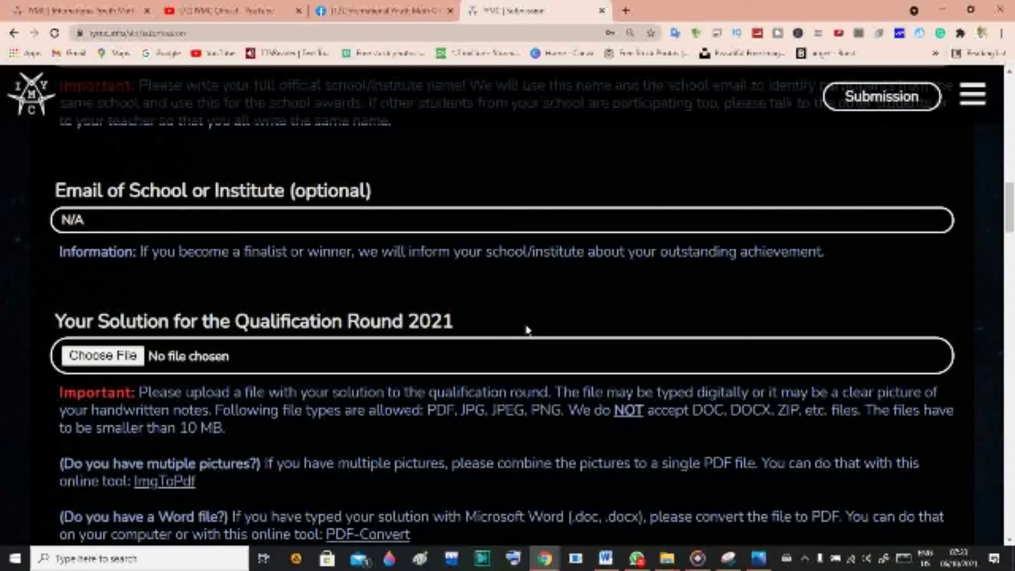
Attach 'IYMC video tutorial.pdf' from the Desktop as the solution file.
left_click(113, 366)
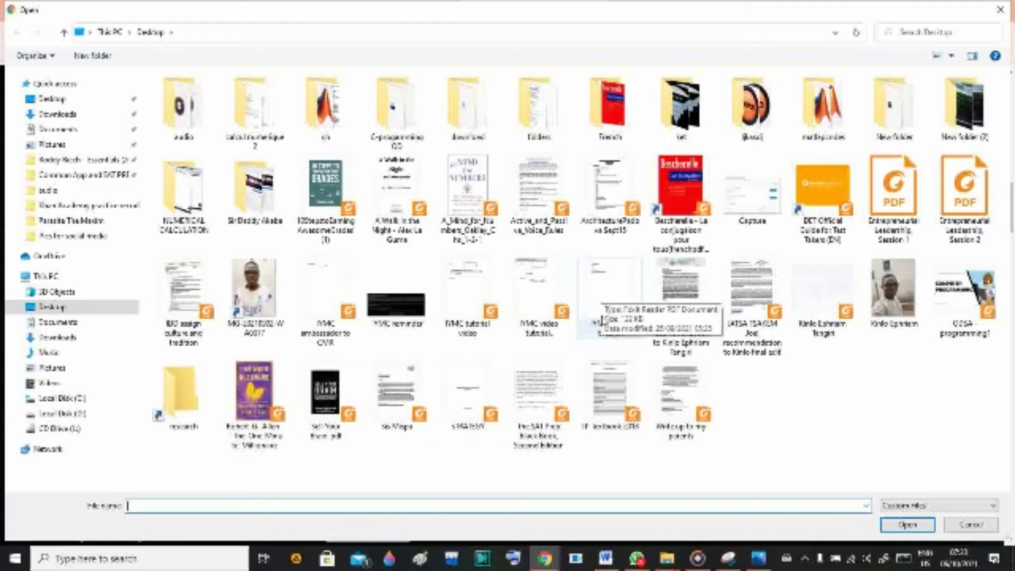
left_click(549, 289)
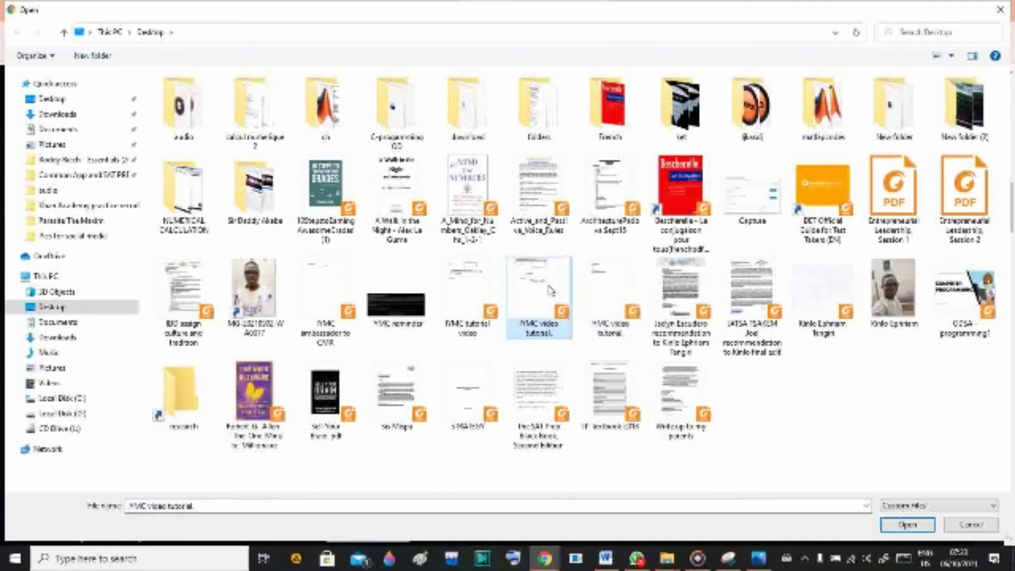
double_click(550, 290)
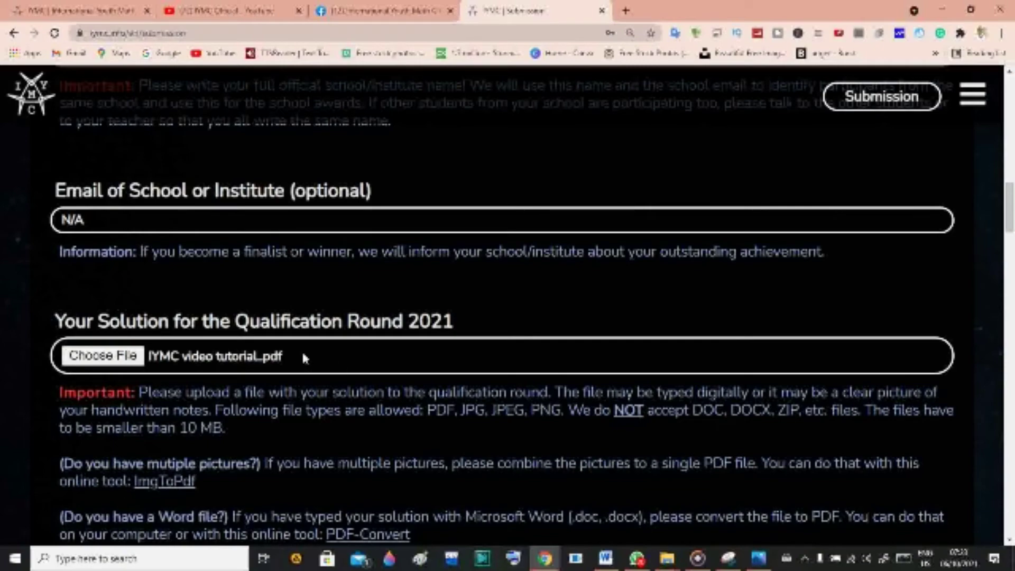
left_click(267, 365)
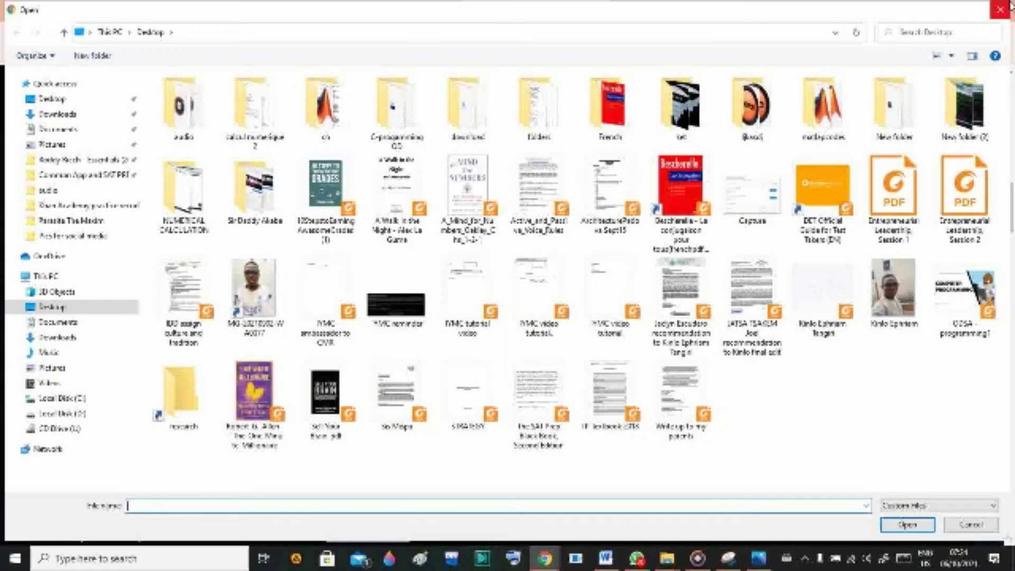
left_click(1000, 9)
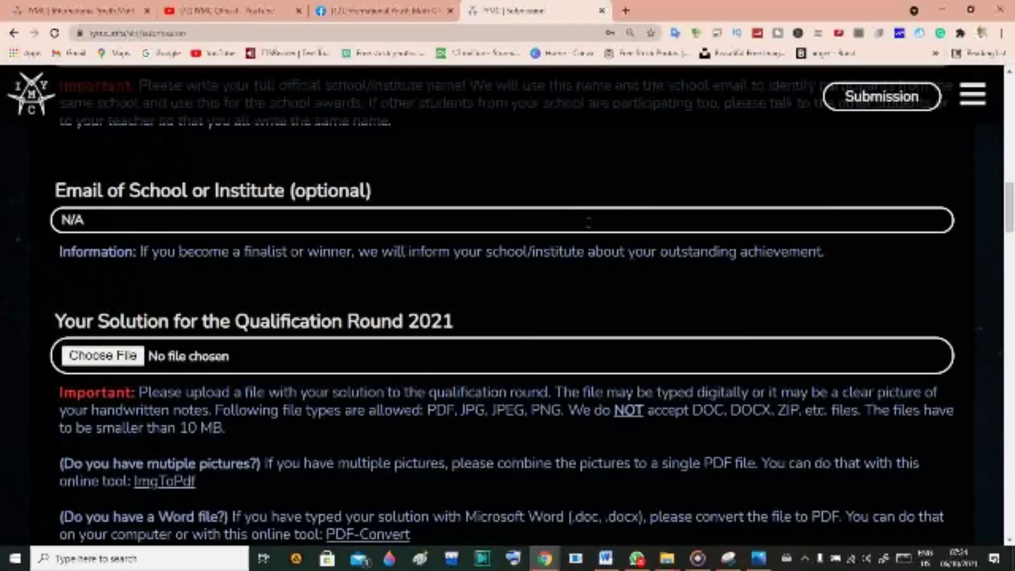
left_click(137, 357)
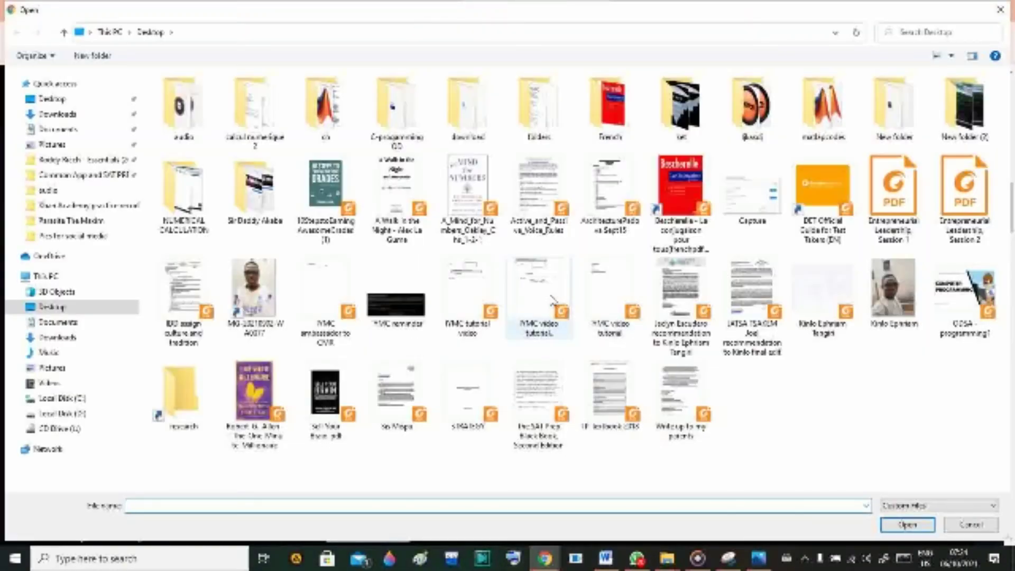
double_click(547, 299)
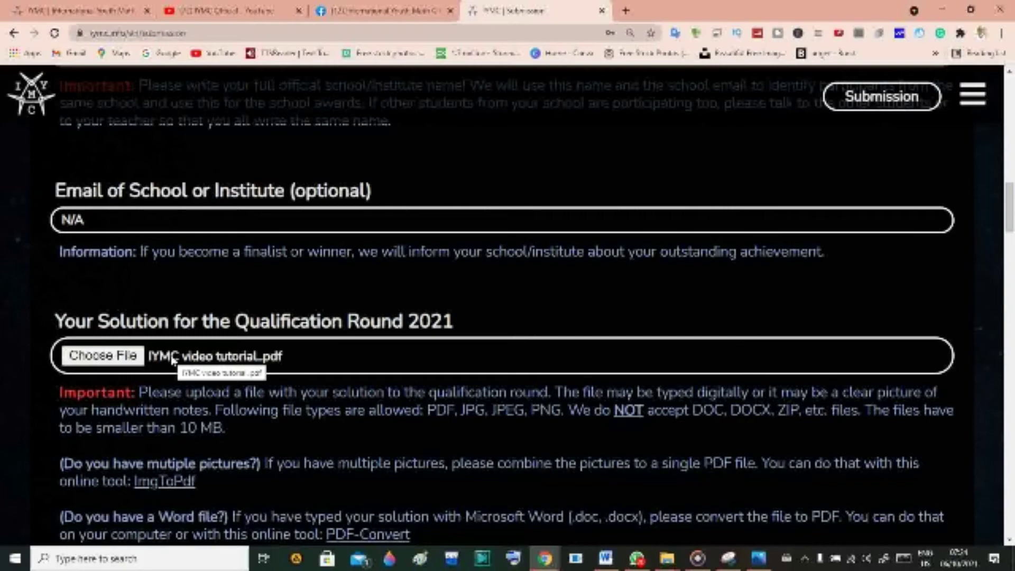
Pick the student's ambassador in the IYMC Ambassador dropdown instead of None.
scroll(285, 399, "down", 3)
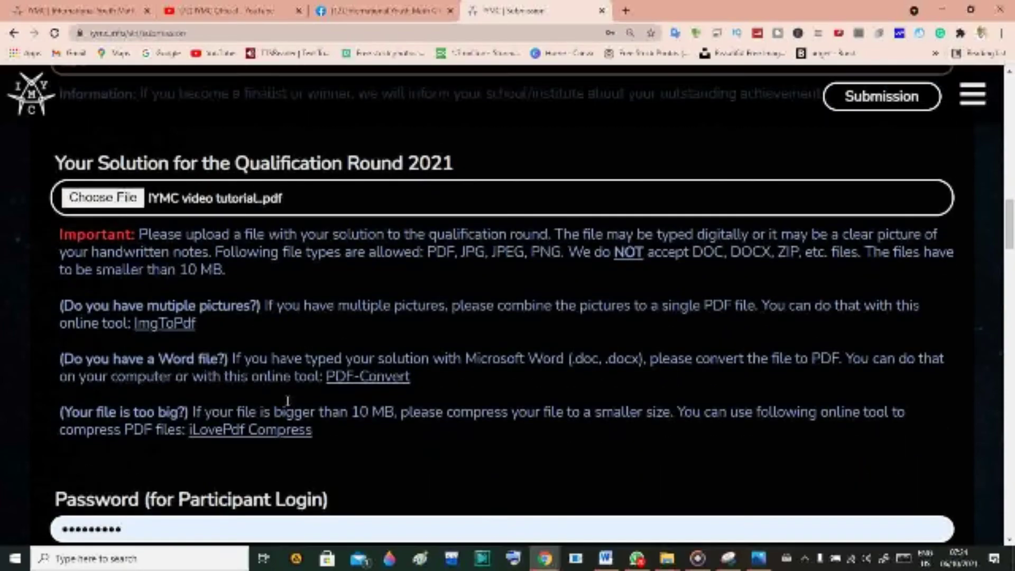
scroll(288, 401, "down", 3)
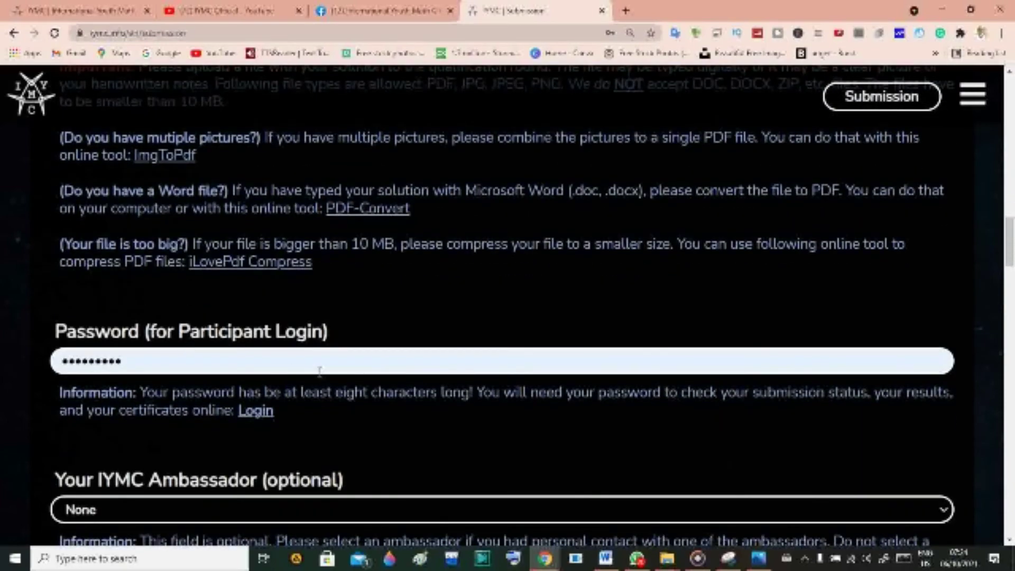
scroll(370, 384, "down", 3)
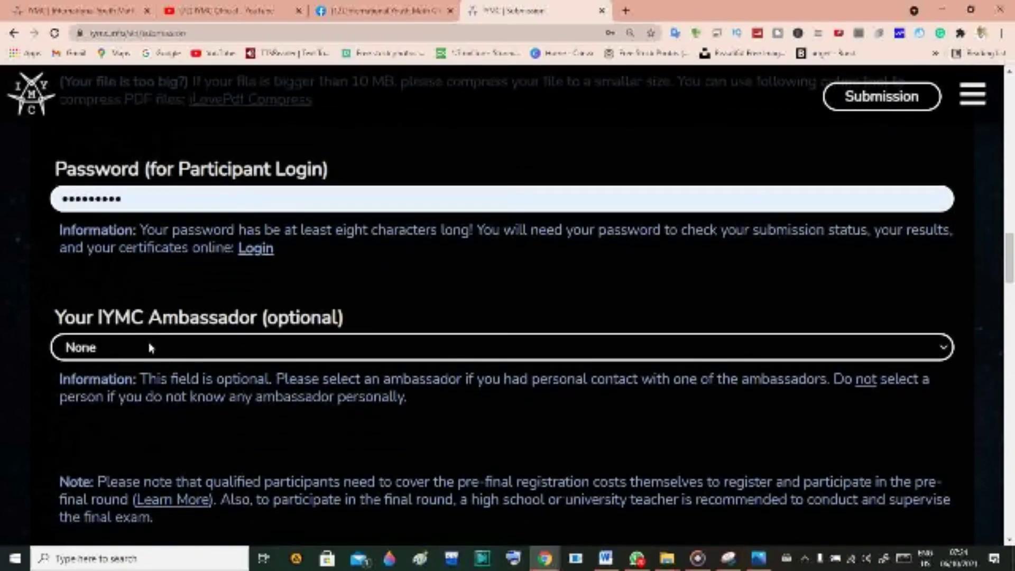
left_click(151, 347)
left_click(149, 348)
scroll(327, 363, "down", 1)
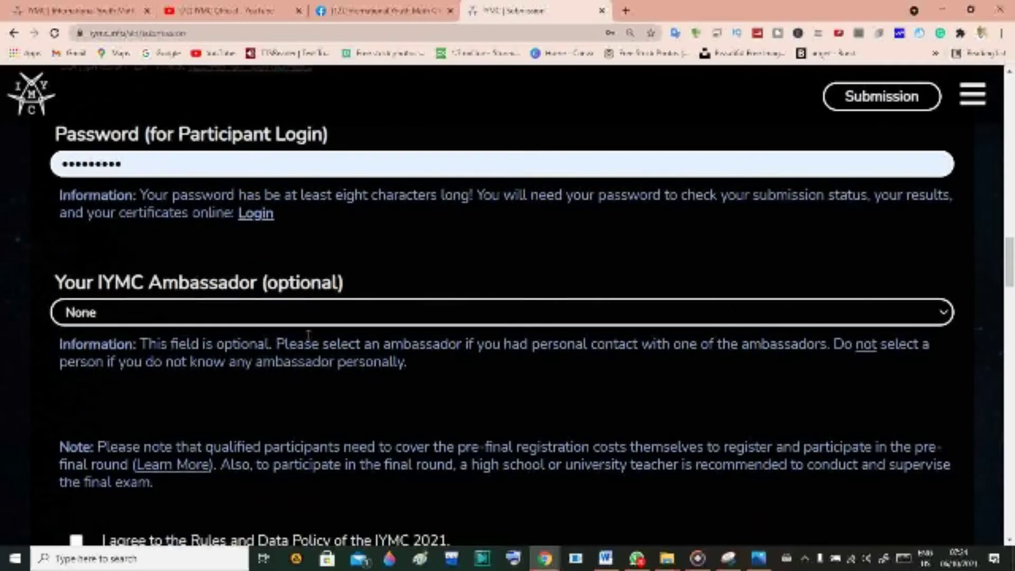
left_click(268, 315)
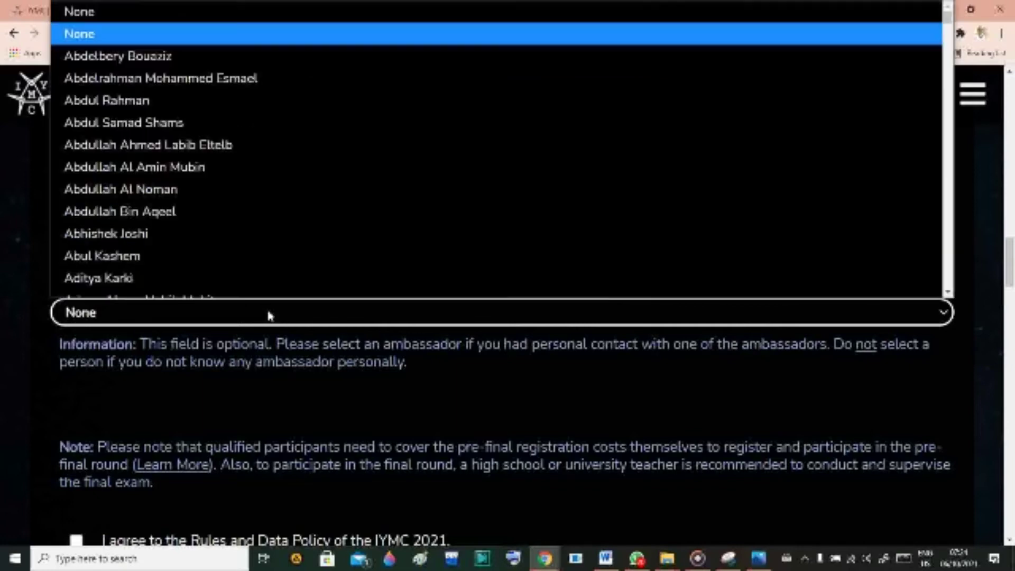
scroll(419, 262, "down", 5)
scroll(418, 261, "down", 20)
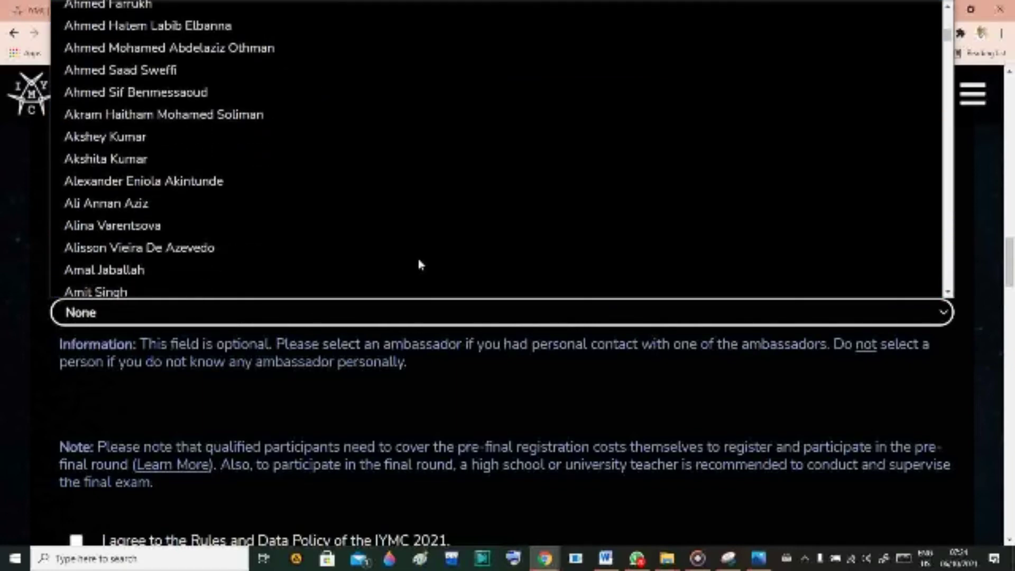
scroll(420, 264, "down", 12)
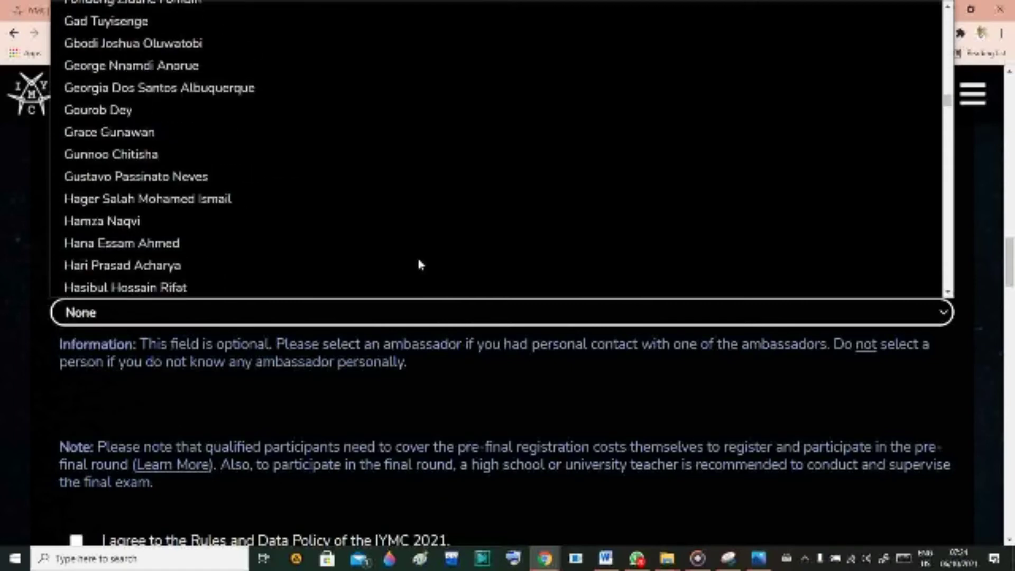
scroll(420, 264, "down", 5)
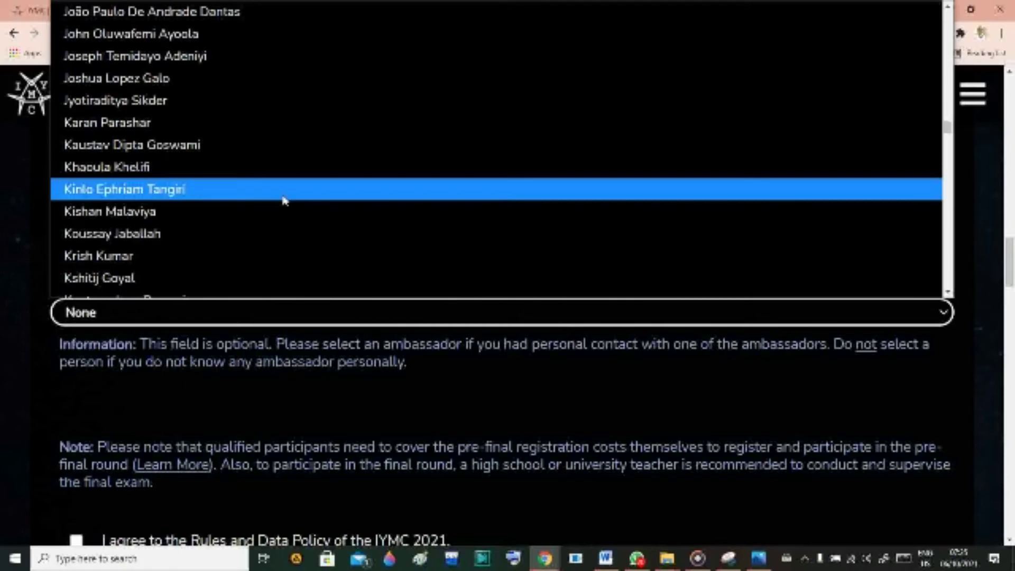
left_click(284, 200)
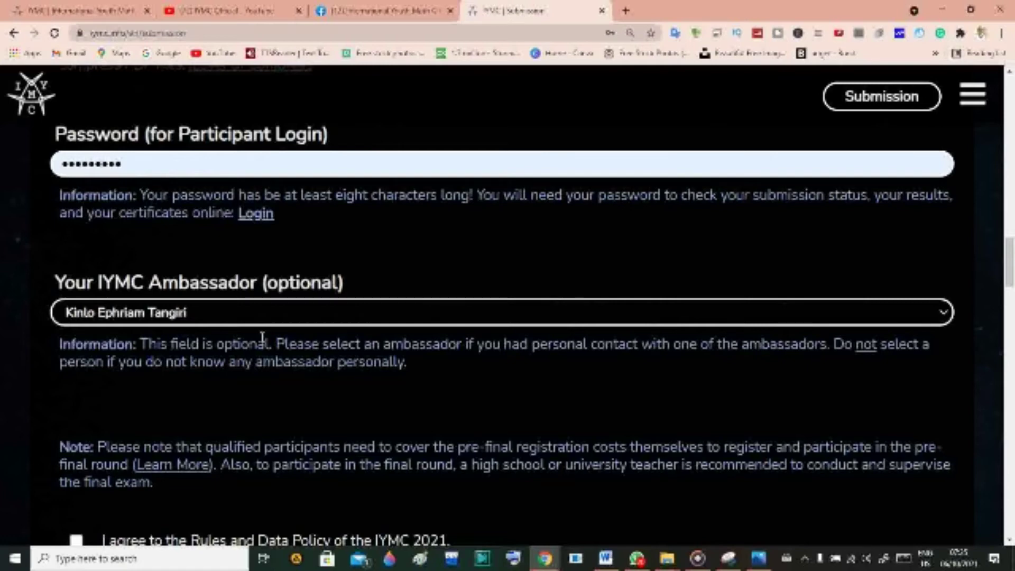
Tick the 'I agree to the Rules and Data Policy' checkbox above Submit Solution.
scroll(262, 336, "down", 2)
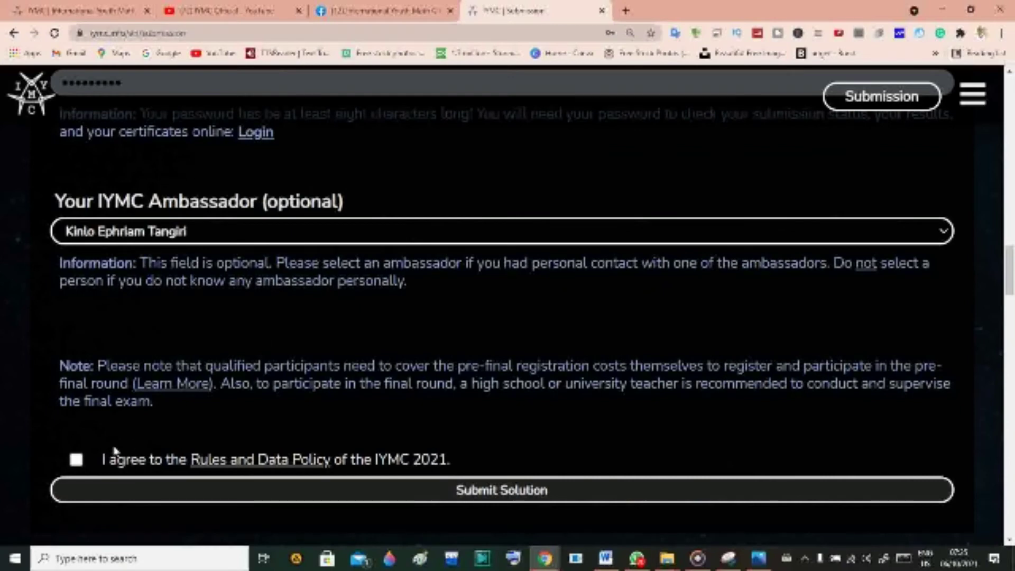
left_click(78, 460)
scroll(645, 411, "up", 2)
scroll(645, 411, "down", 2)
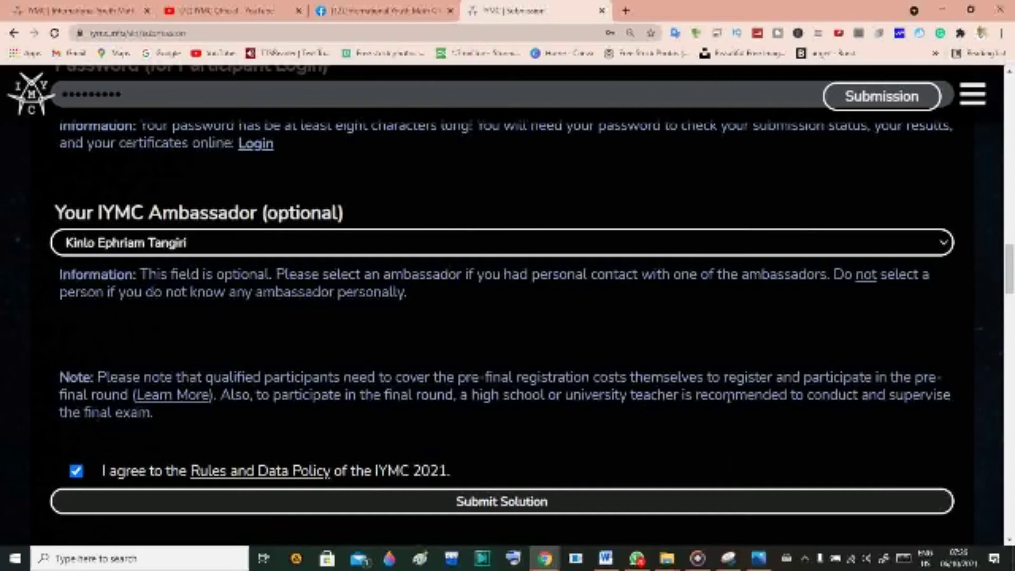
scroll(688, 394, "down", 10)
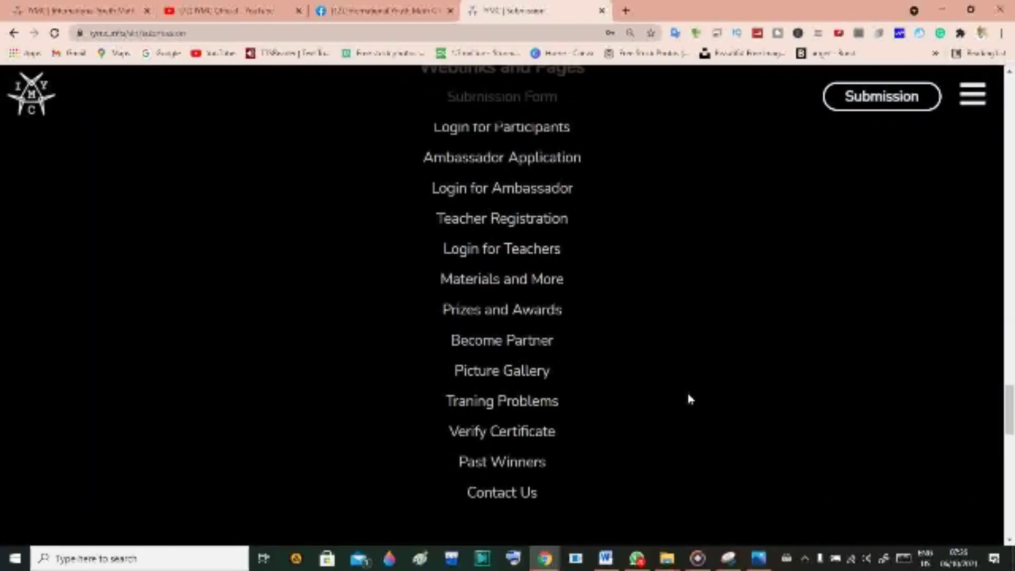
scroll(688, 394, "up", 5)
scroll(688, 394, "down", 6)
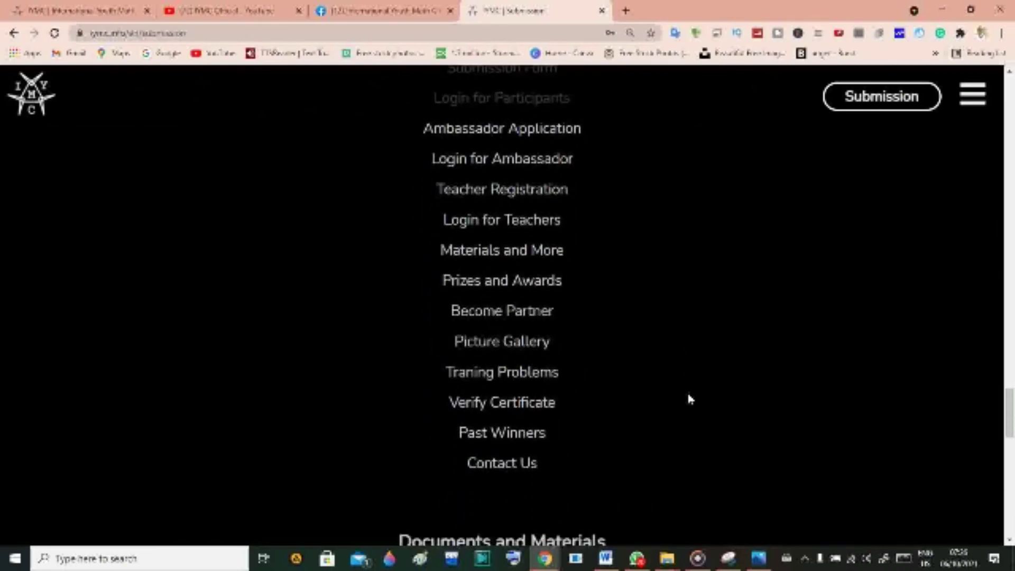
scroll(688, 396, "down", 9)
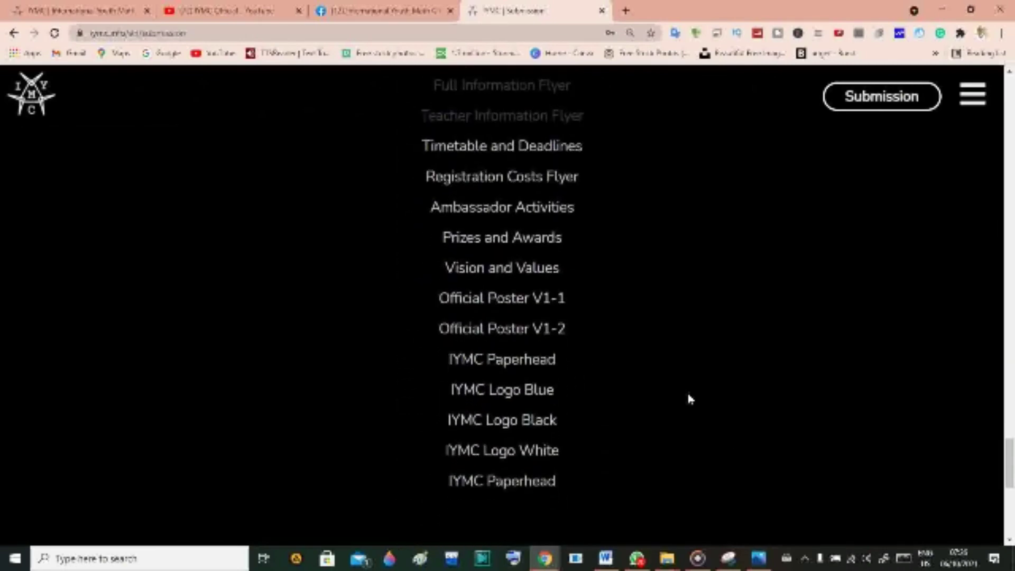
scroll(688, 395, "down", 7)
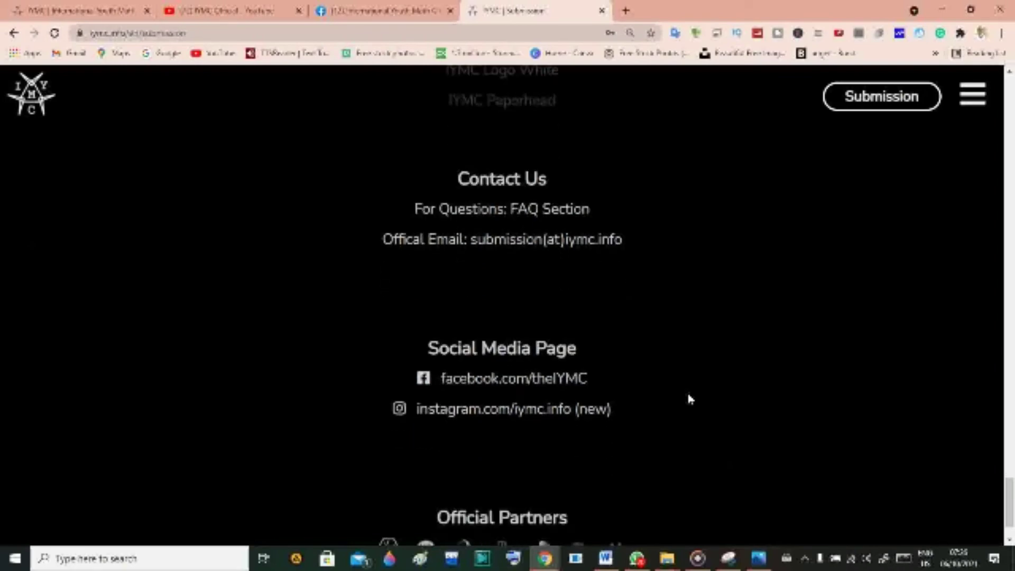
scroll(688, 398, "up", 5)
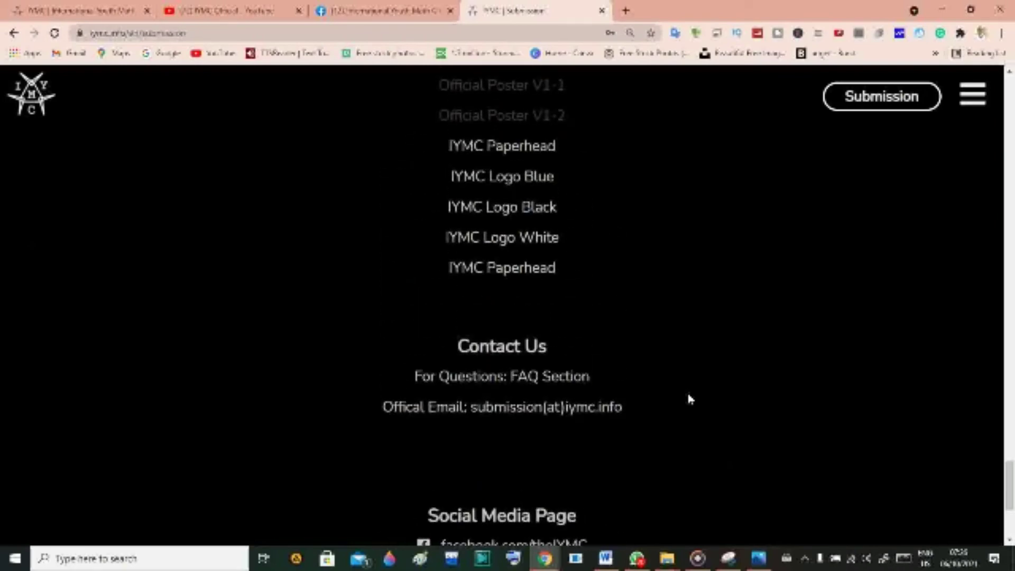
scroll(689, 399, "up", 5)
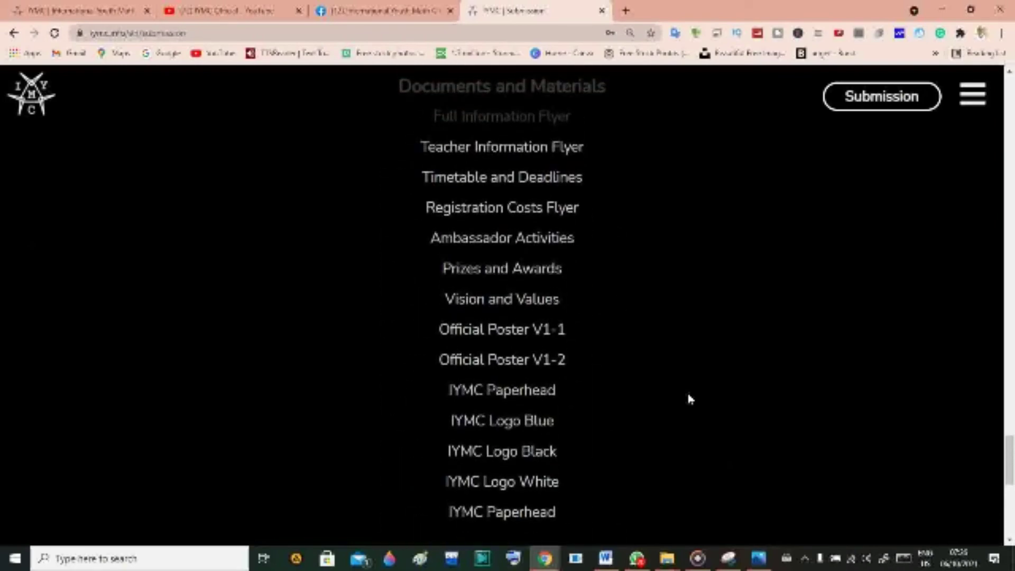
scroll(690, 399, "up", 4)
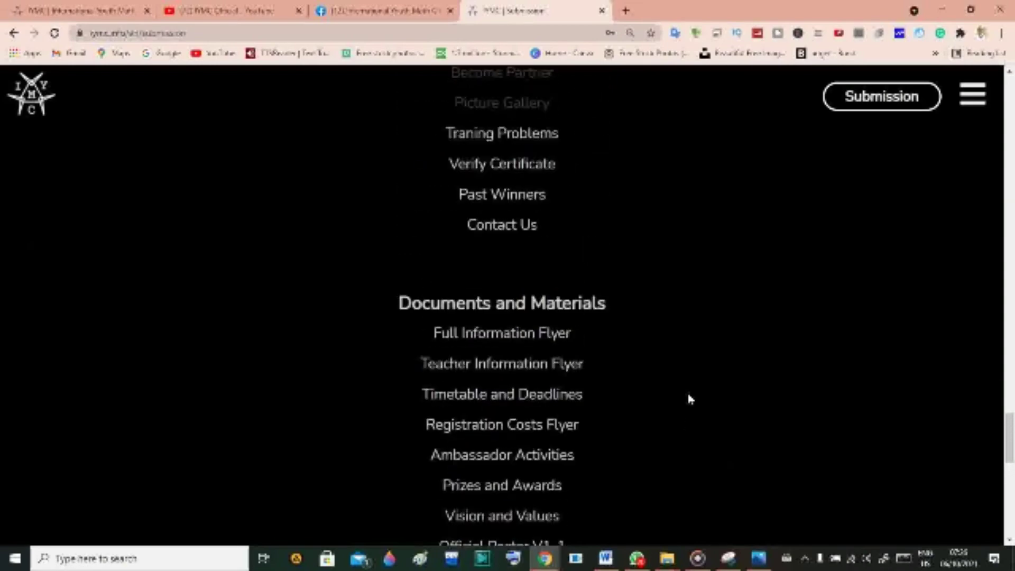
scroll(690, 399, "up", 5)
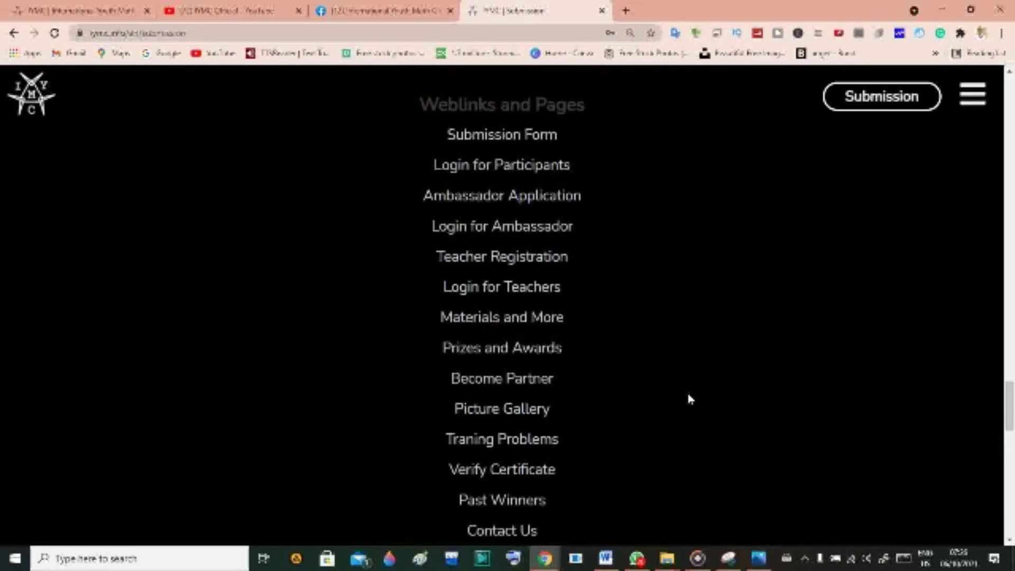
scroll(689, 399, "up", 3)
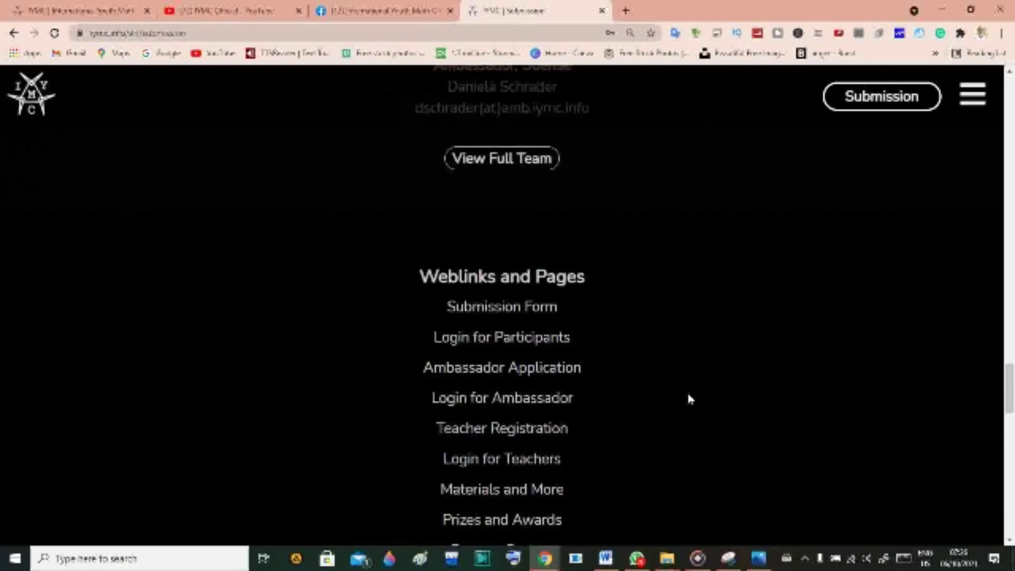